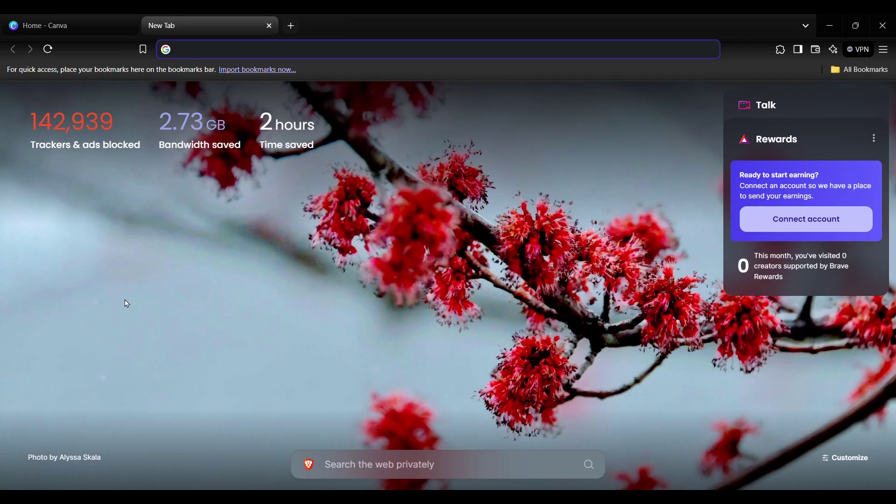
Open the Kindle Direct Publishing site at kdp.amazon.com
text(kdp.)
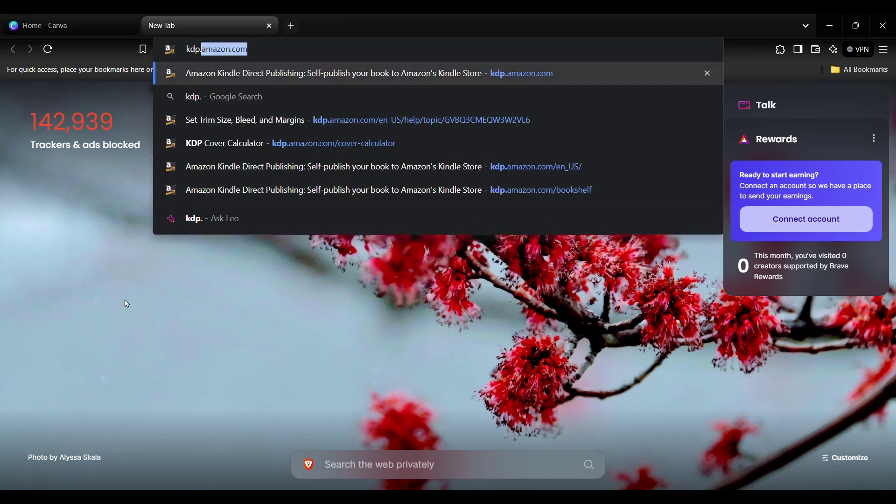
text(amazon)
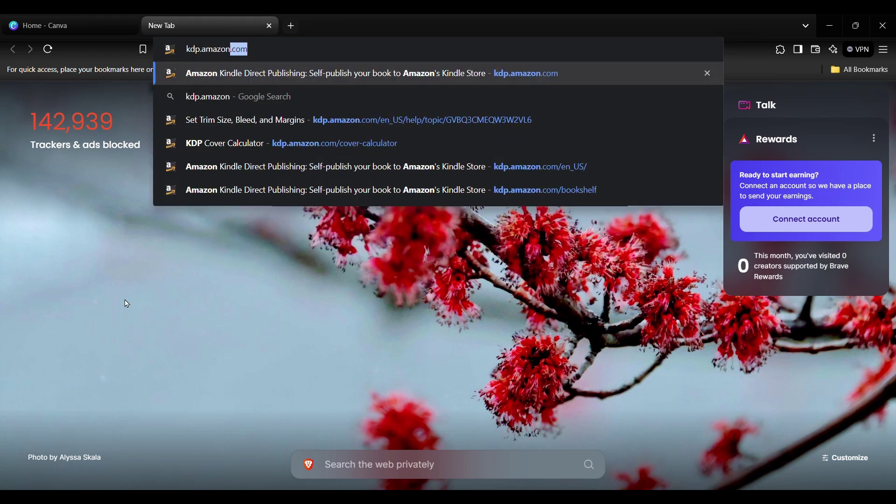
text(.c)
key(Return)
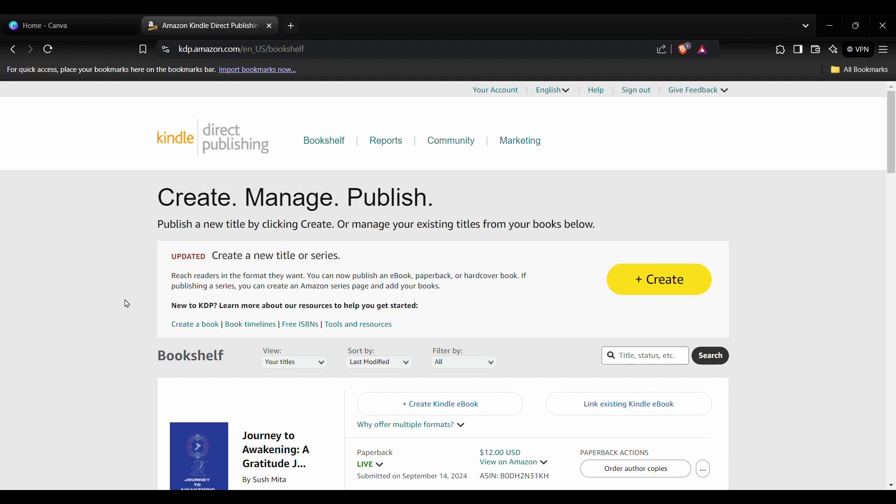
Start creating a new title as a paperback
click(700, 286)
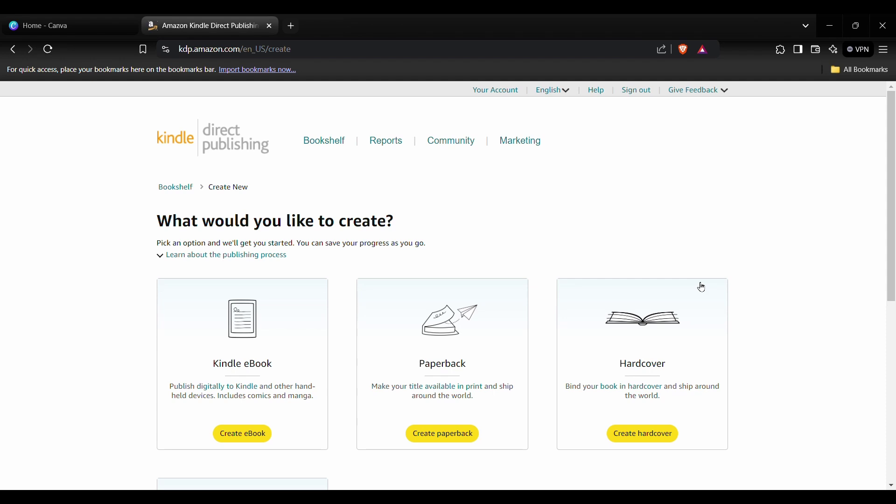
scroll(433, 390, down, 3)
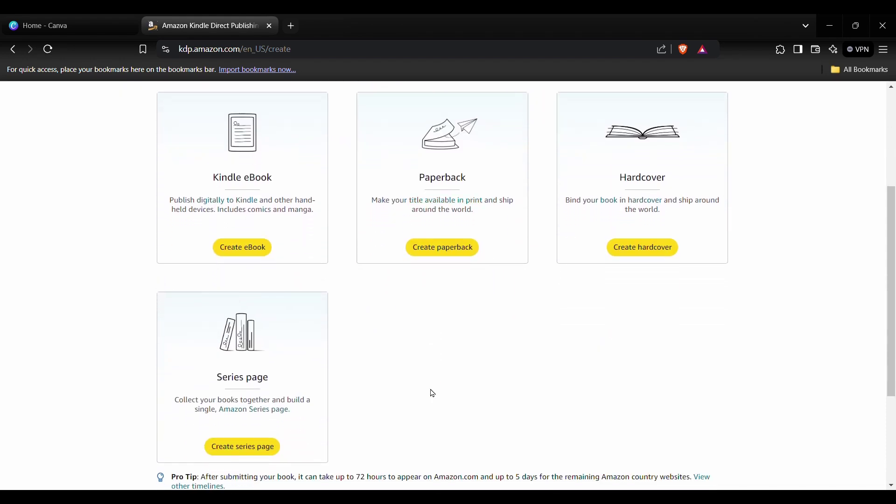
scroll(433, 394, up, 2)
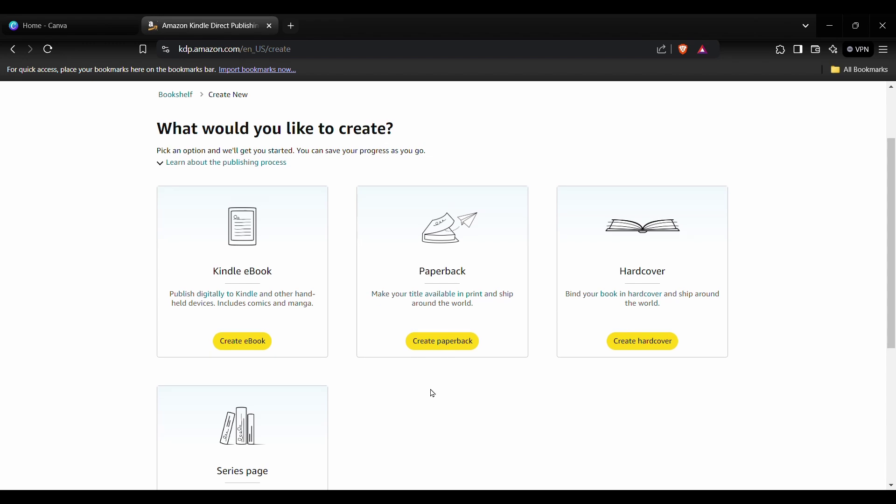
click(459, 348)
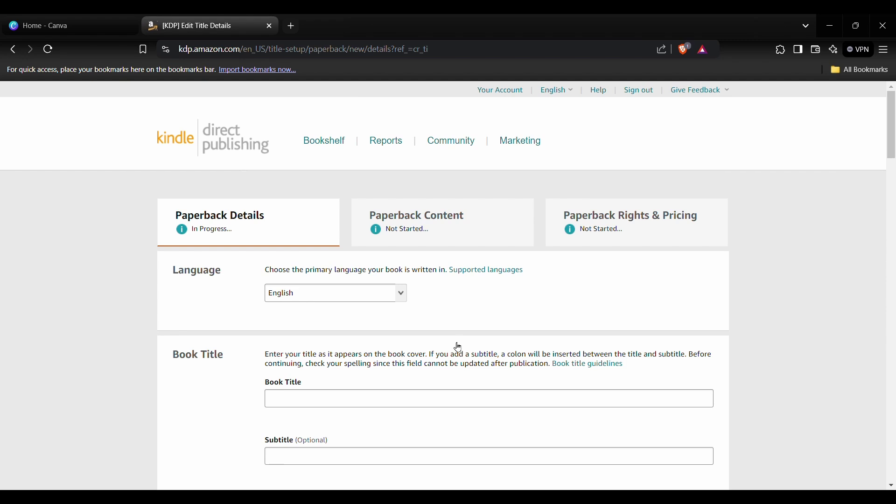
Enter "Daily Reflection" as the paperback's book title
scroll(457, 347, down, 1)
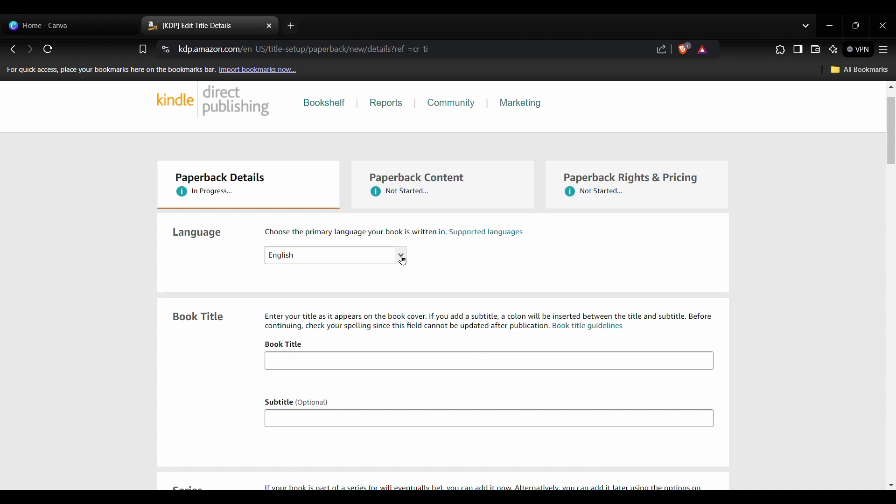
click(311, 368)
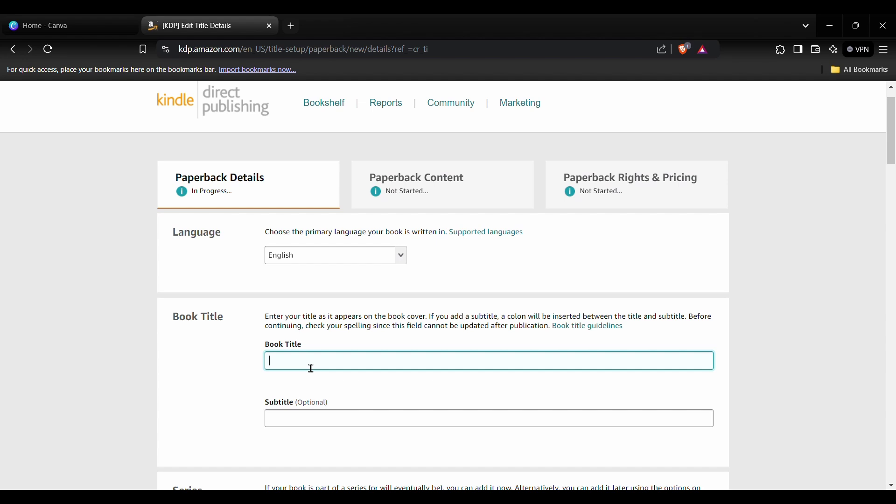
text(Daily Reflection)
click(218, 409)
scroll(215, 408, down, 1)
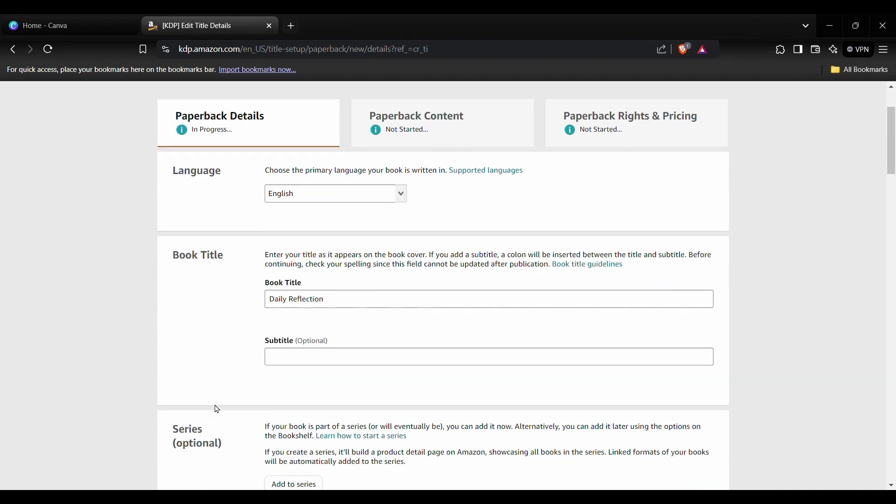
Set the subtitle to "A daily Self-care and Self-discovery Journal Notebook for Women and Teens, Create a Habit of Daily Improvement,120 pages, 6x9" Blank Notebook"
click(304, 351)
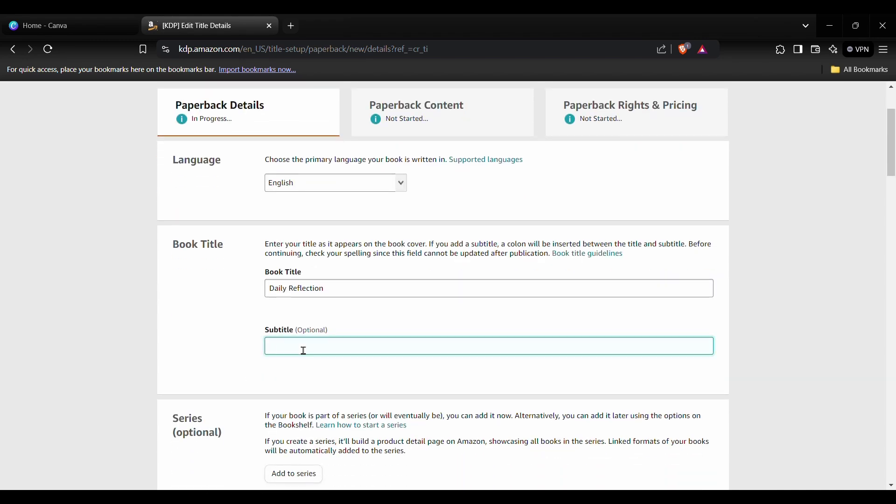
text(Daily Self-care and Self-discovery Journal Notebook for Women and Teens, Create a Habit of Daily Improvement,120 pages, 6x9")
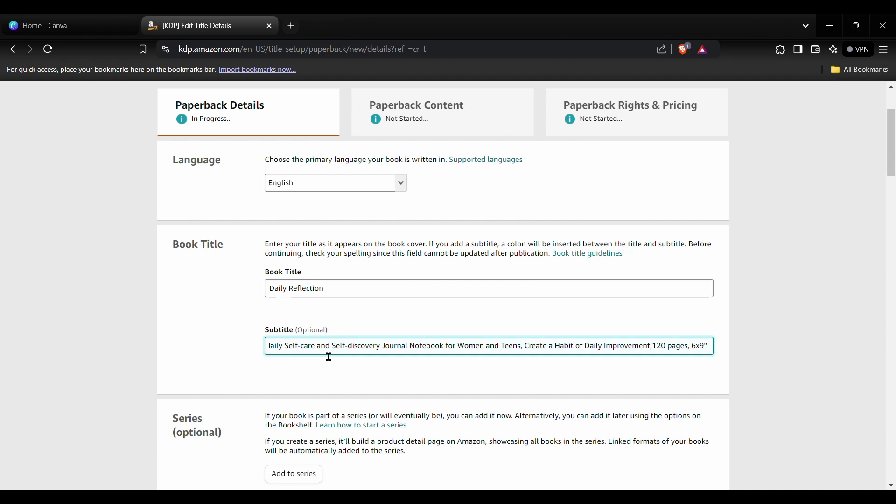
text(B)
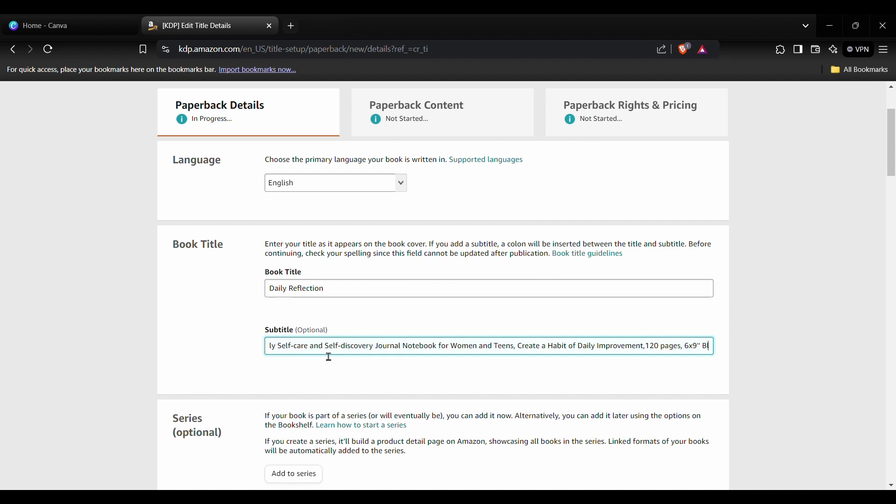
text(lank)
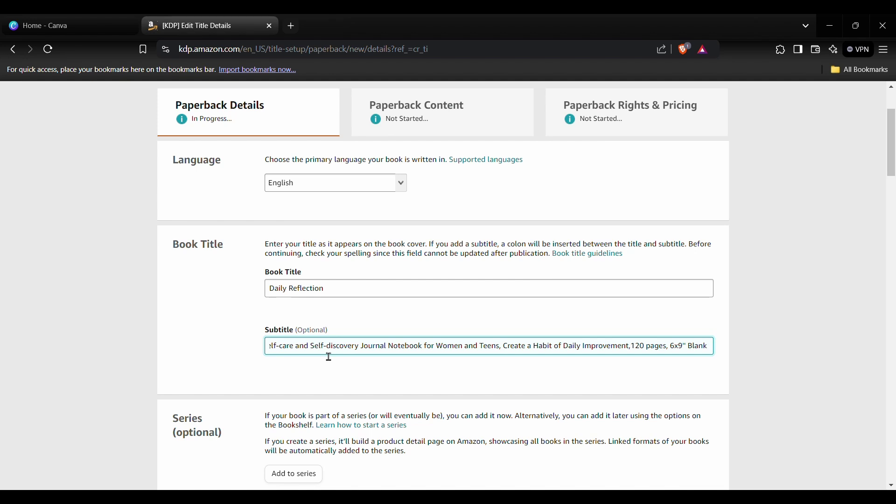
text( Noteb)
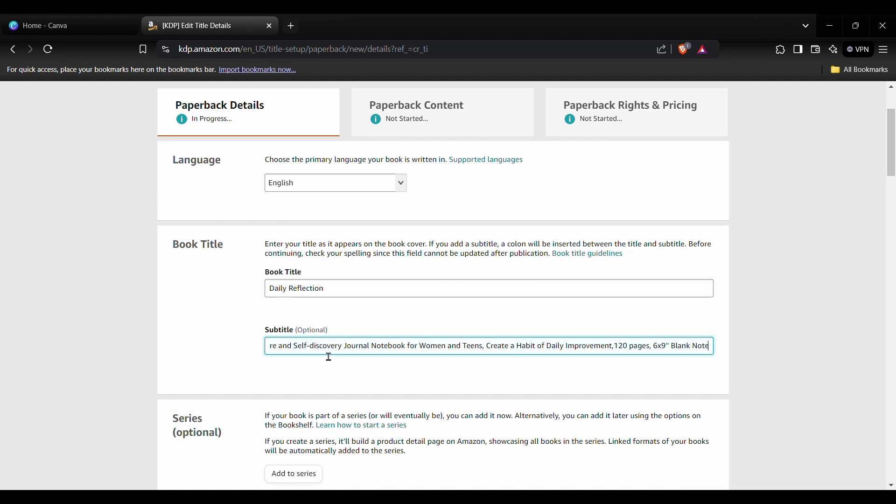
text(ook)
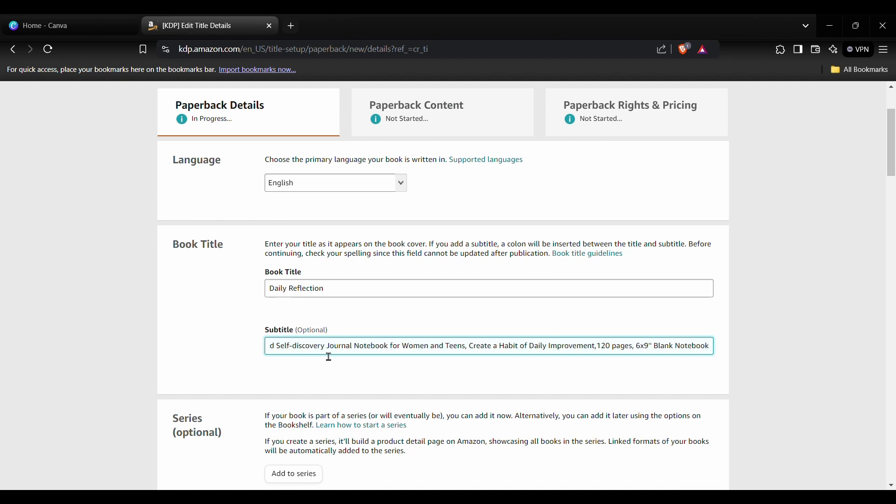
click(327, 378)
Fill in the primary author's first name and last name
scroll(328, 380, down, 3)
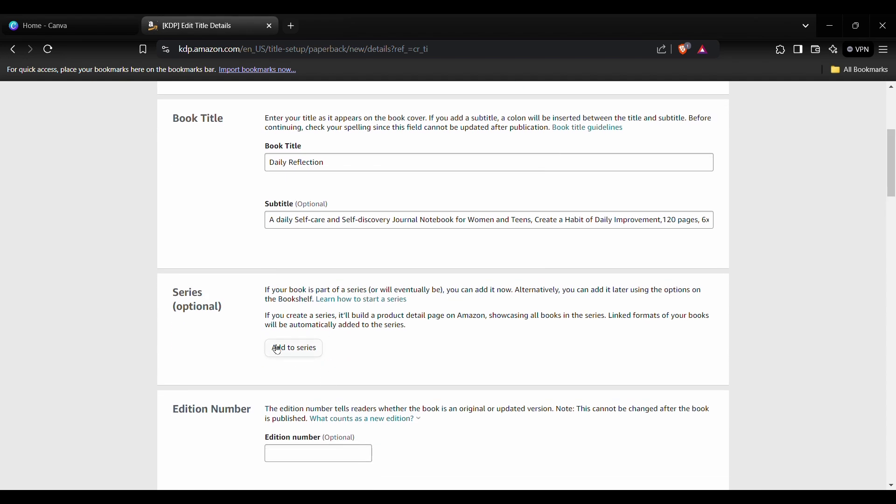
scroll(339, 344, down, 5)
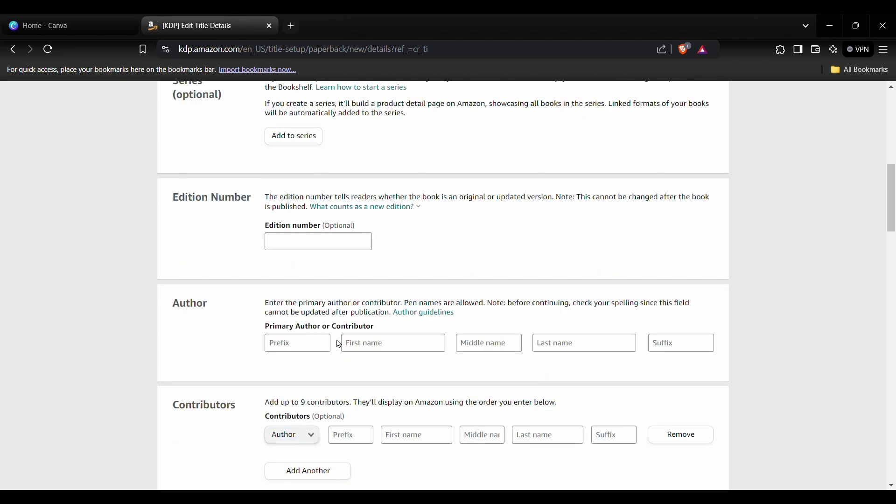
scroll(380, 351, down, 3)
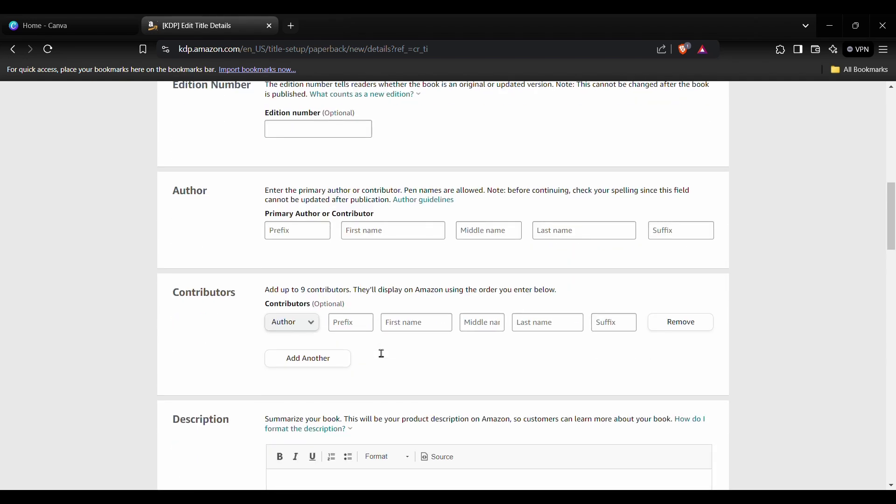
scroll(380, 352, up, 1)
click(378, 269)
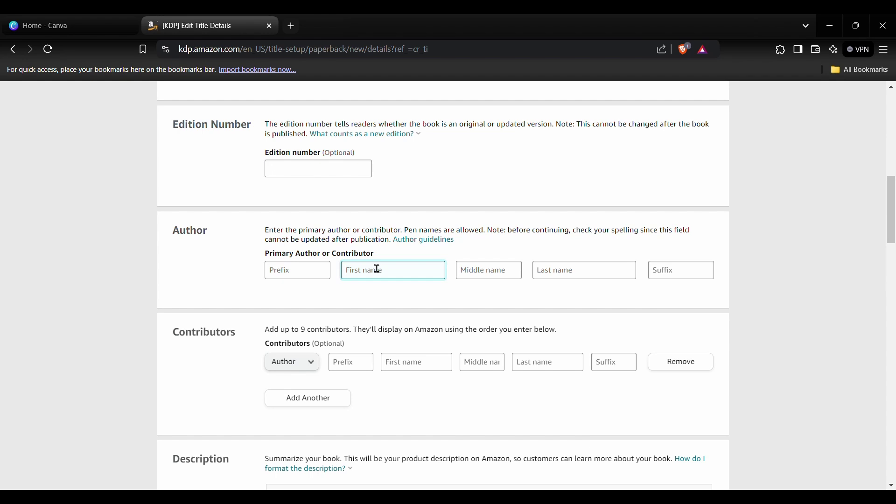
click(572, 277)
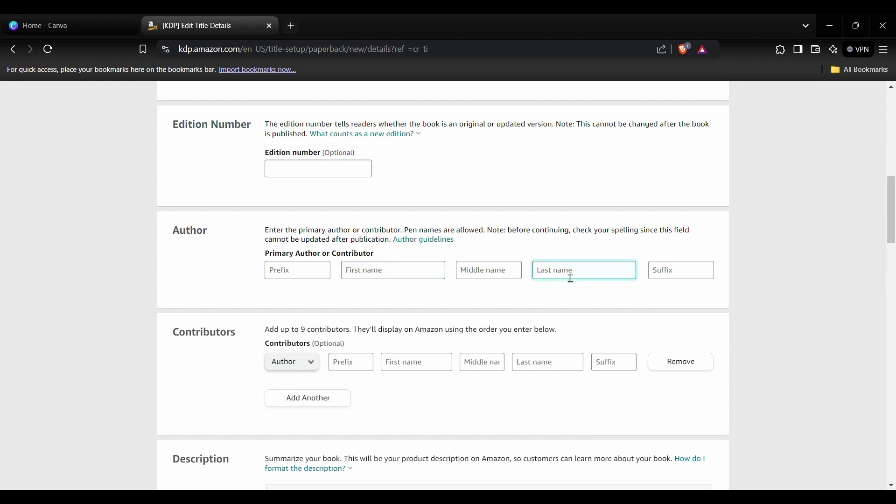
click(382, 272)
text(Sush)
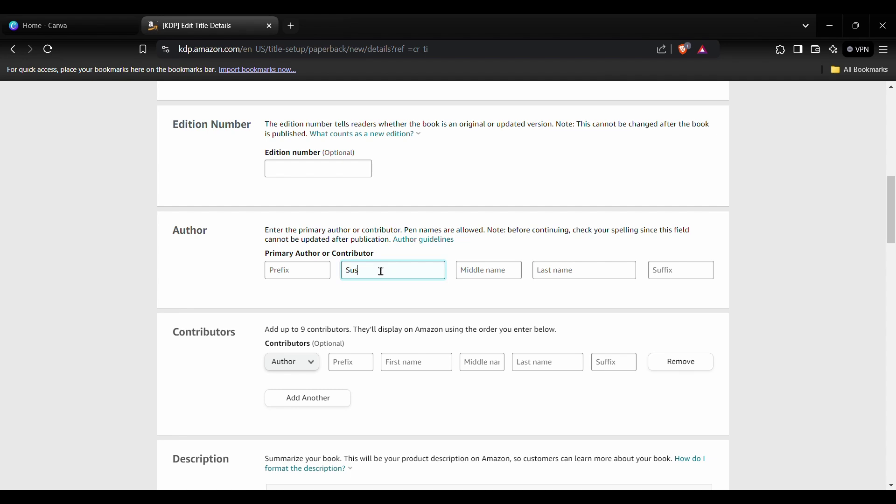
click(549, 276)
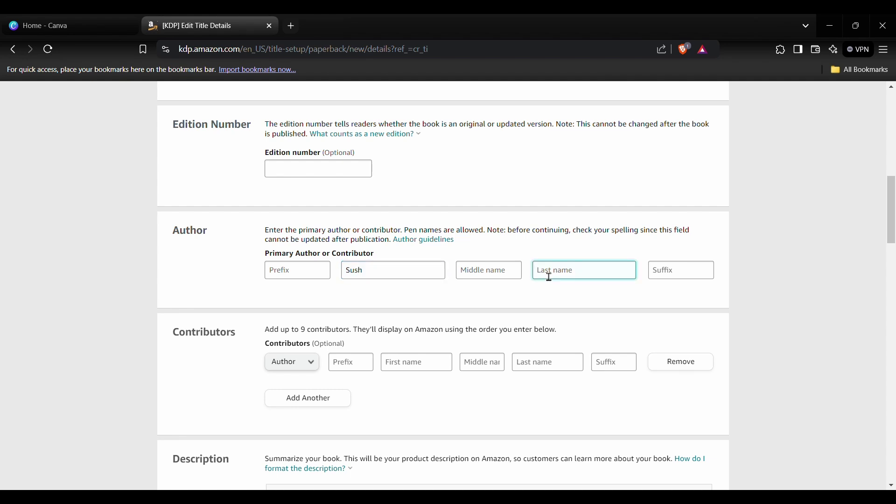
text(Mita)
click(502, 286)
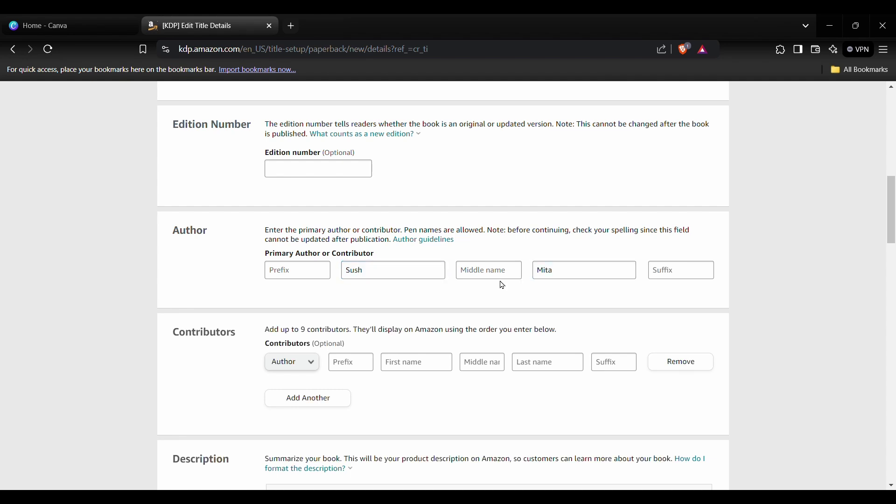
Paste the prepared journal description into the book's Description field
scroll(503, 285, down, 7)
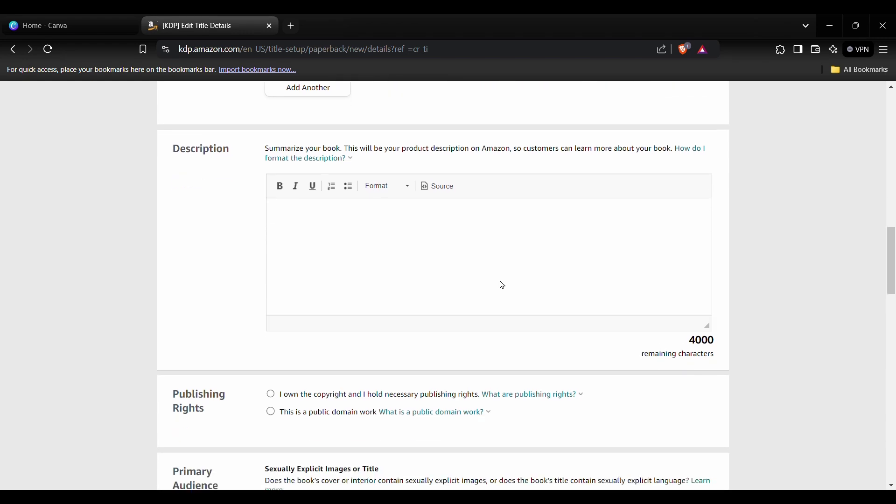
click(419, 280)
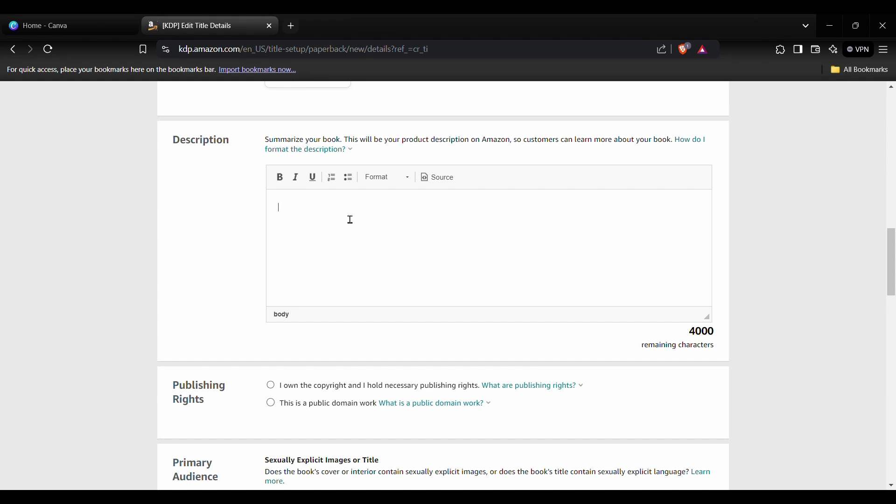
key(ctrl+v)
Bold "Daily Reflection" in the description's opening sentence and the "Specifications:" heading
scroll(450, 260, up, 5)
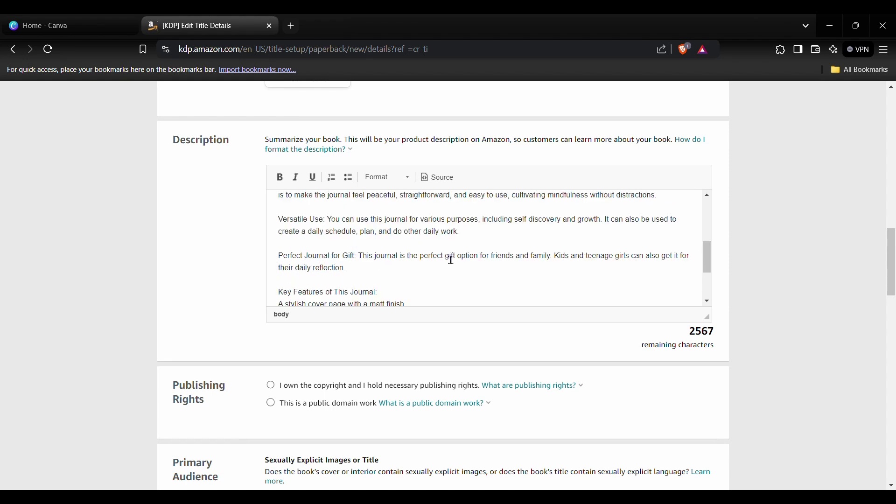
scroll(451, 260, up, 3)
drag(350, 207, 294, 207)
click(279, 177)
scroll(394, 268, down, 1)
drag(329, 261, 279, 261)
click(280, 178)
Bold the description labels "A Minimalist Design:", "Versatile Use:" and "Perfect Journal for Gift:" and the heading "Key Features of This Journal:"
scroll(372, 238, down, 1)
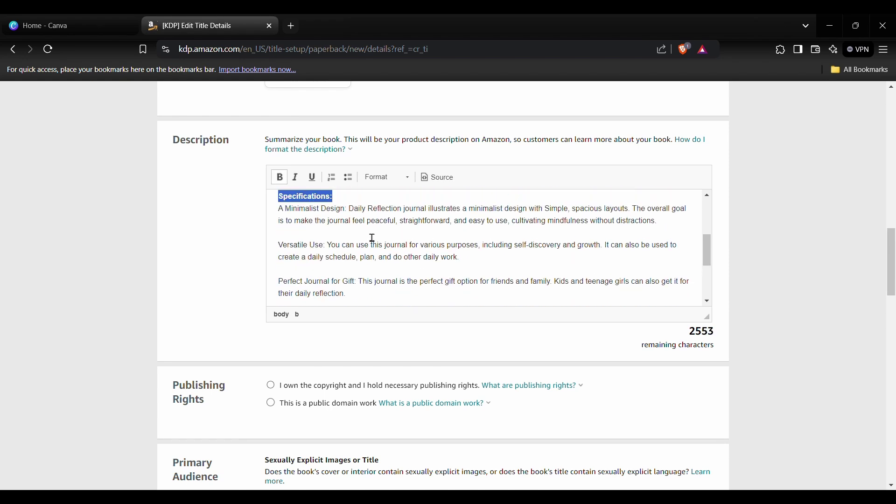
drag(347, 209, 278, 208)
click(280, 178)
drag(325, 245, 279, 245)
click(279, 178)
scroll(359, 247, down, 1)
drag(356, 264, 257, 272)
click(280, 177)
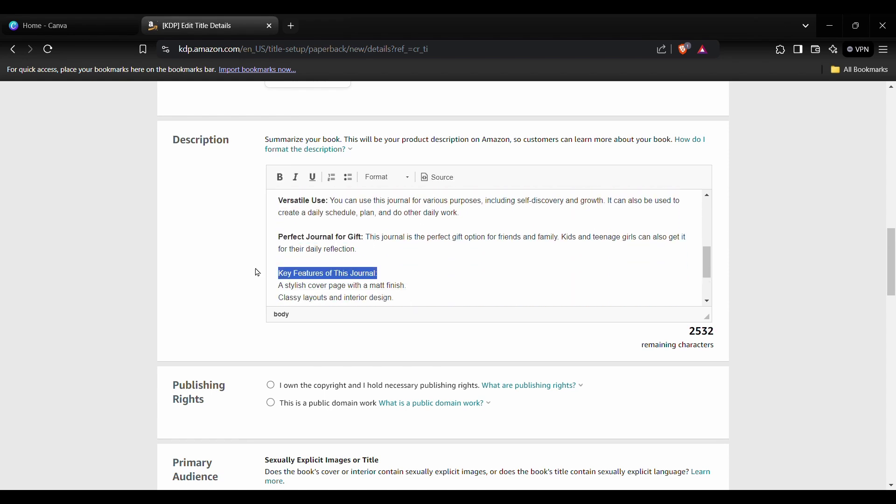
click(280, 178)
Format the five key feature lines, from the stylish cover page to the 6x9" size, as a bulleted list
scroll(378, 272, down, 2)
drag(378, 273, 278, 214)
click(350, 178)
scroll(424, 306, up, 5)
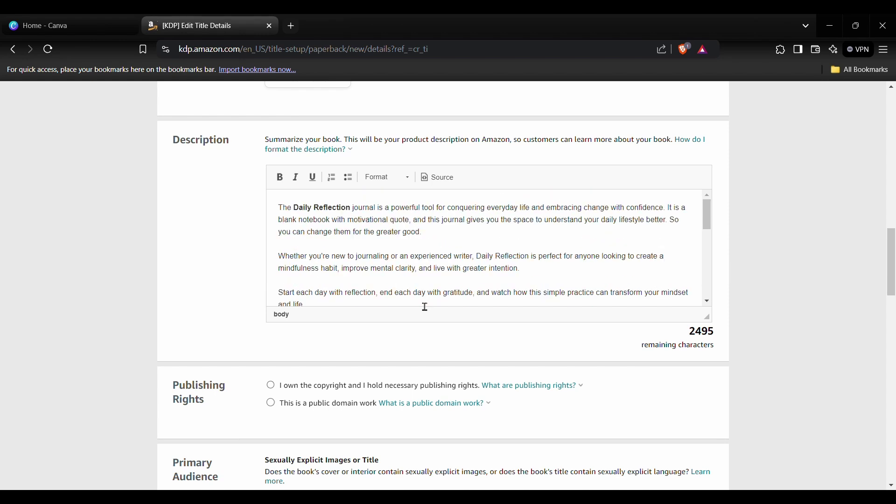
Declare ownership of the copyright and publishing rights, and answer No to sexually explicit images or title
scroll(413, 278, down, 5)
scroll(325, 369, down, 3)
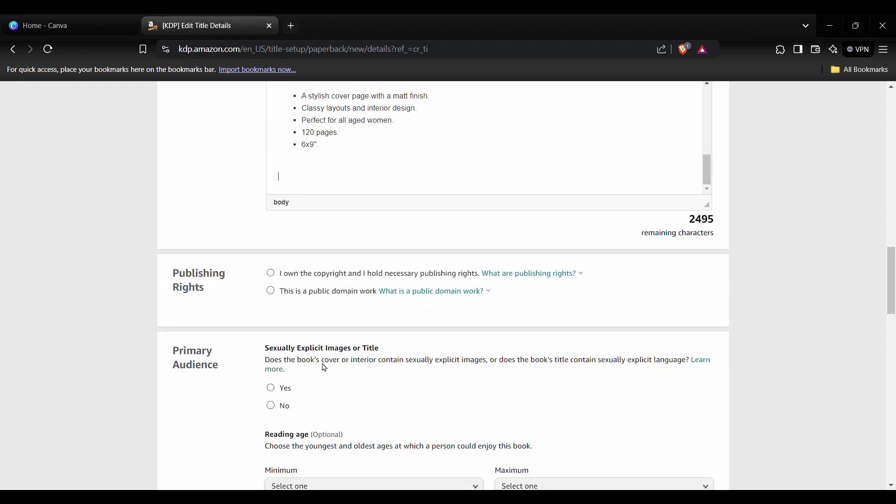
click(271, 275)
scroll(322, 331, down, 2)
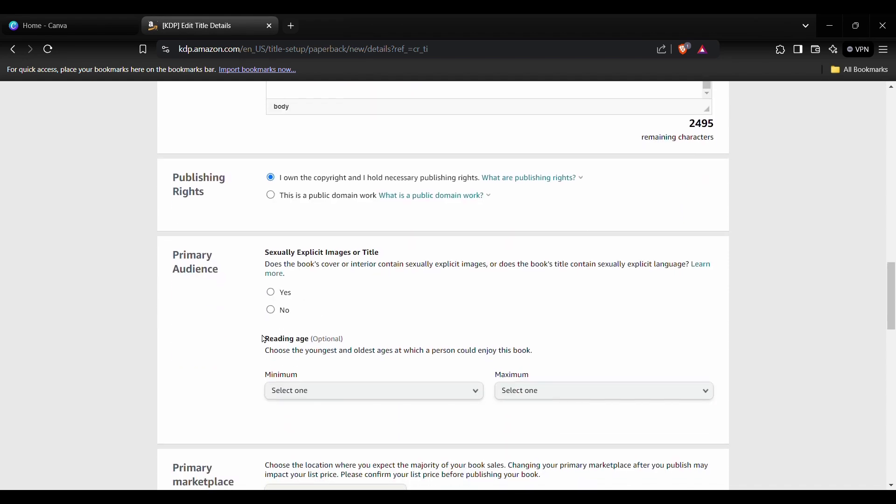
click(277, 315)
scroll(276, 315, down, 1)
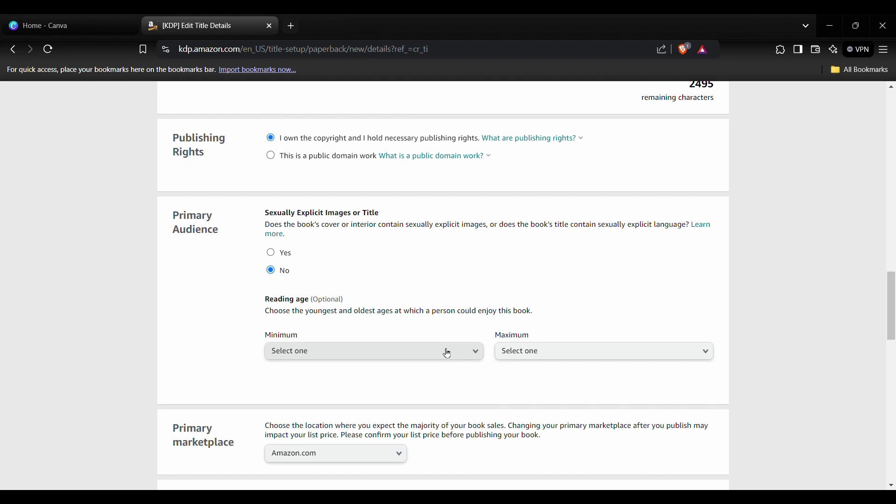
scroll(450, 370, down, 3)
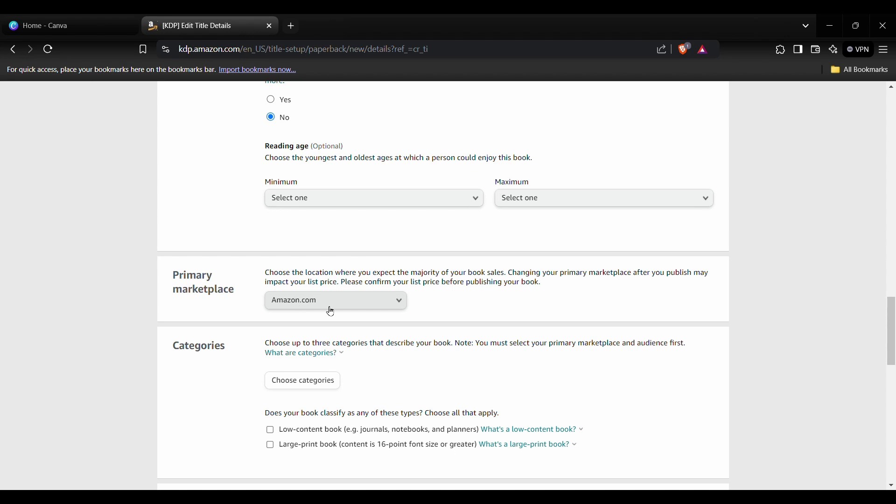
scroll(331, 311, down, 2)
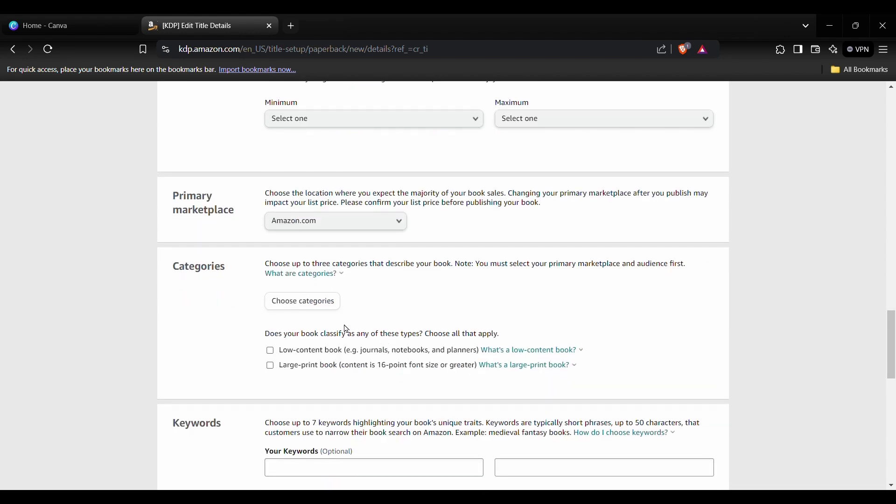
Place the book in the Self-Help category under Journal Writing, and classify it as a low-content book
click(312, 304)
click(294, 276)
scroll(234, 411, down, 3)
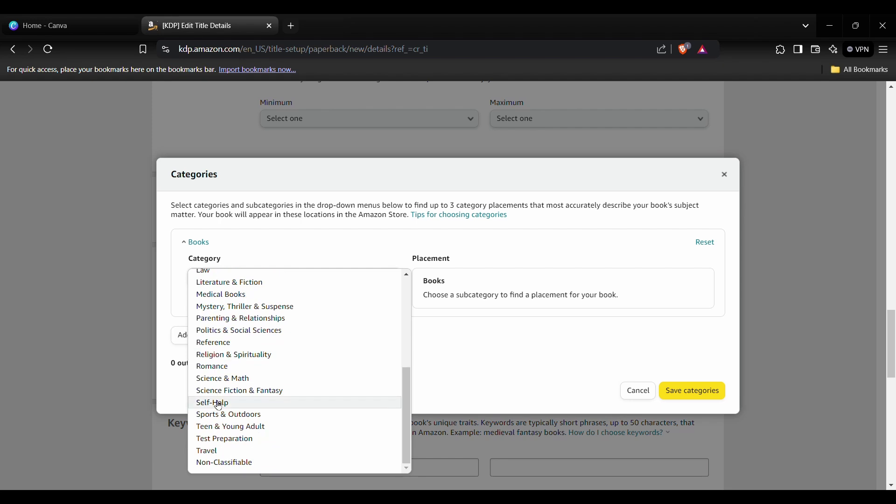
click(216, 402)
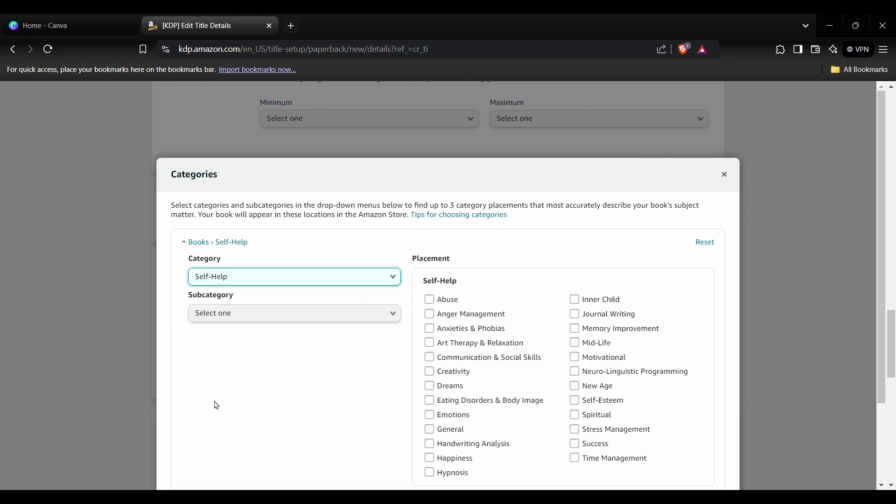
click(579, 316)
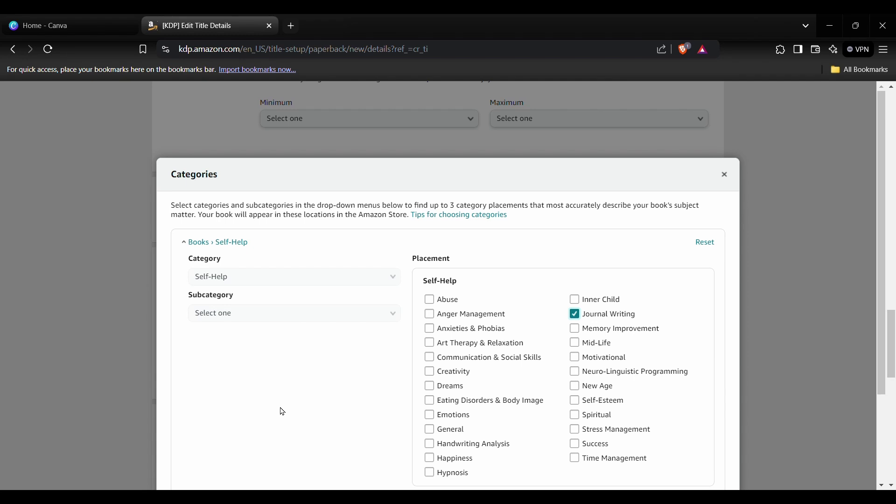
scroll(283, 412, down, 3)
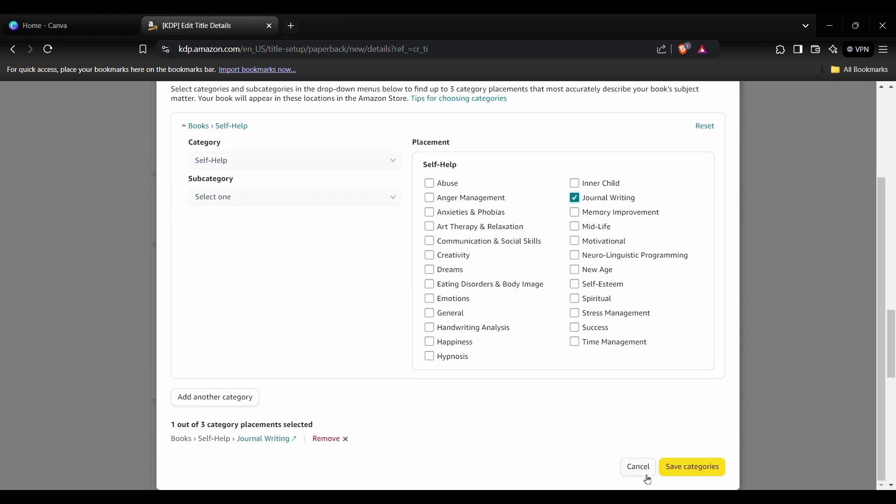
click(692, 468)
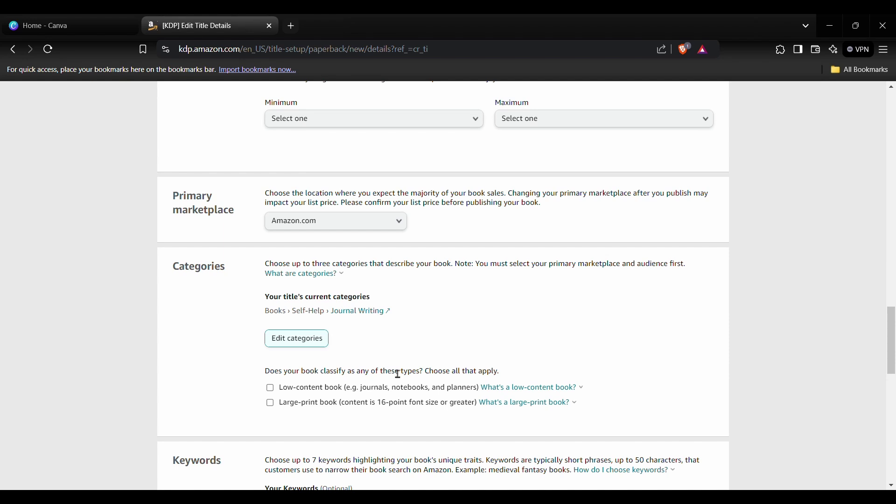
scroll(396, 372, down, 1)
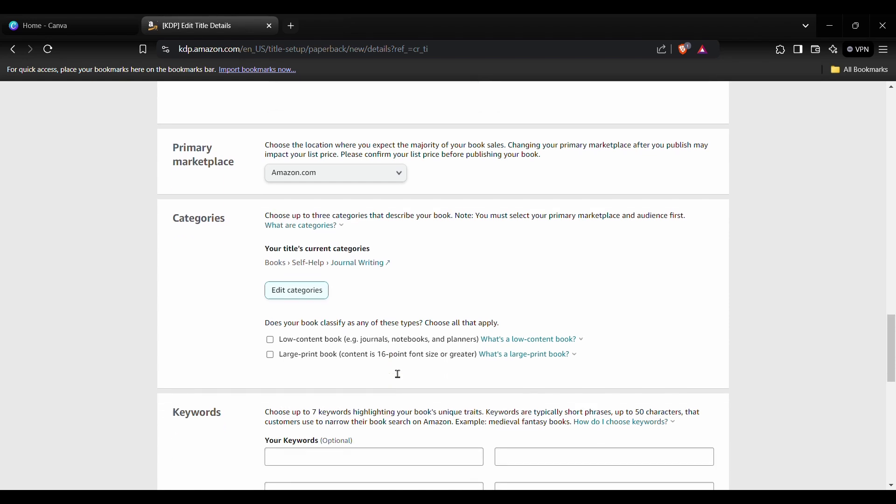
click(275, 340)
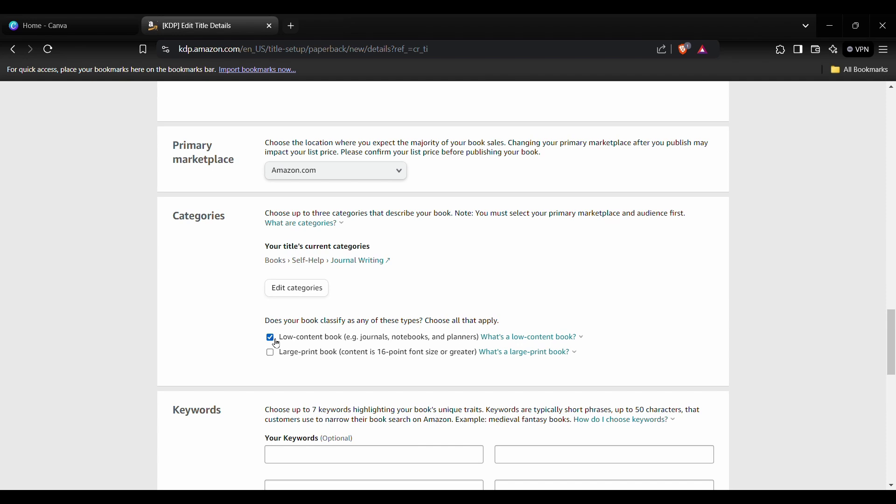
Enter the keywords "daily reflection journal", "The Daily Reflection Journal for teens", "Blank daily reflection journal" and "Blank daily reflection journal for women"
scroll(242, 413, down, 3)
click(323, 293)
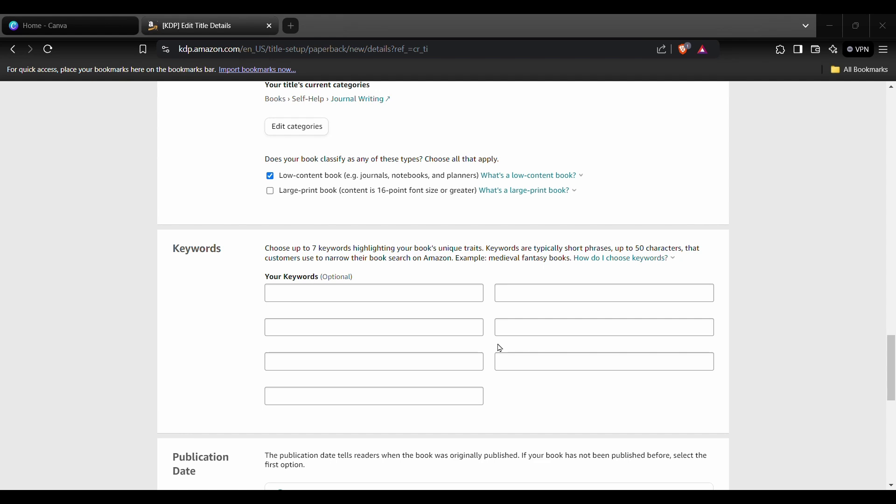
click(356, 301)
click(356, 301)
text(daily reflection journal)
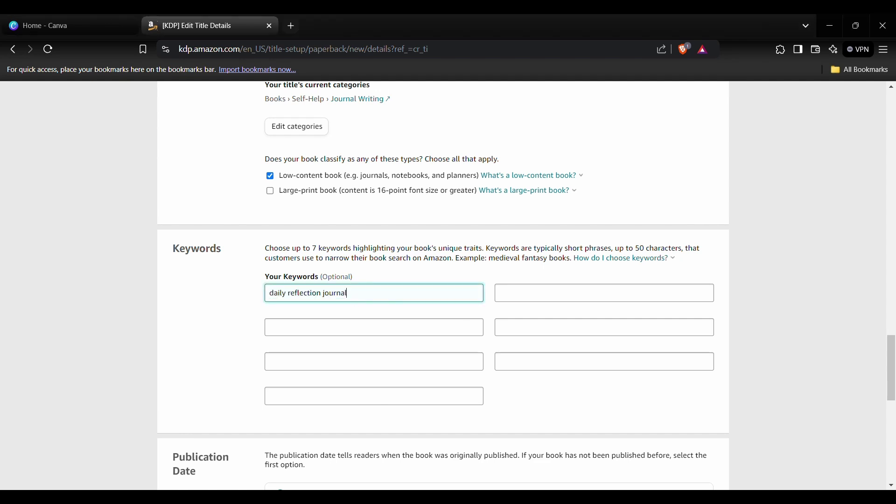
click(314, 330)
text(The Daily Reflection Journal for teens)
click(342, 370)
text(Blank daily reflection journal)
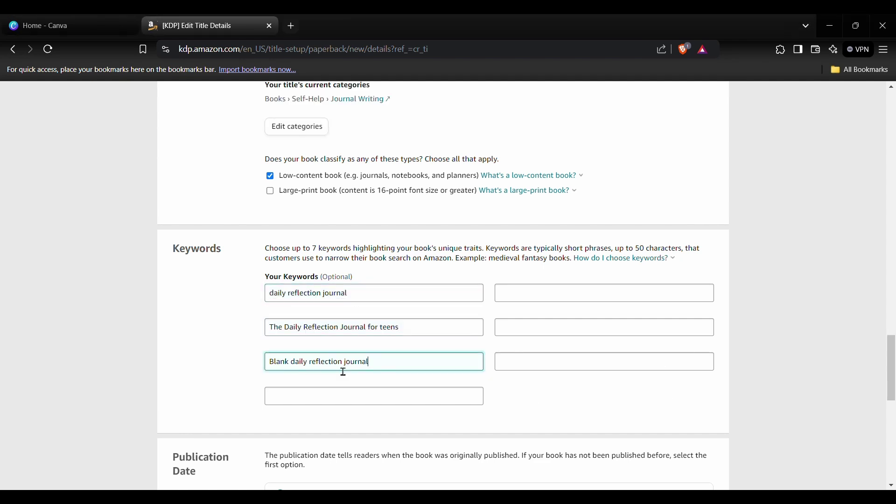
click(380, 400)
text(Blank daily reflection journal for women)
Add the keywords "mindfulness journal for women", "minimal design Daily journal notebook" and "notebook for women lined daily journal"
click(530, 298)
text(mindfulness journal for women)
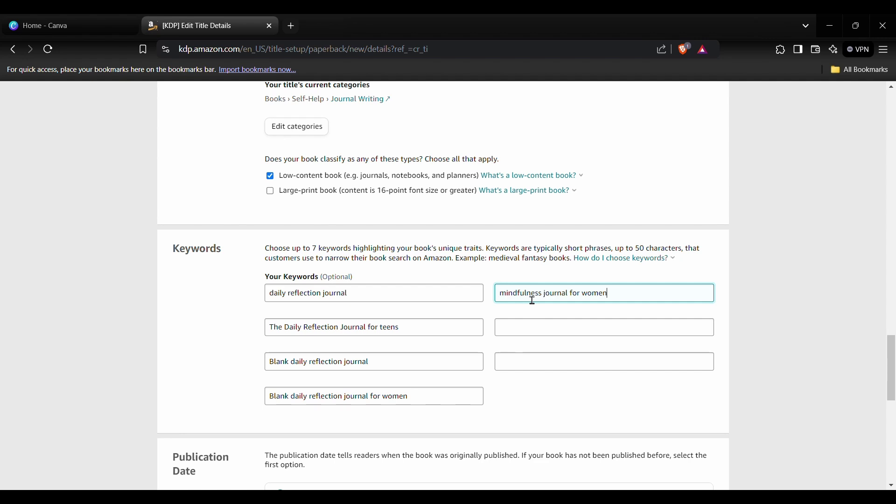
click(554, 332)
text(minimal design Daily journal notebook)
click(524, 366)
text(notebook for women lined daily journal)
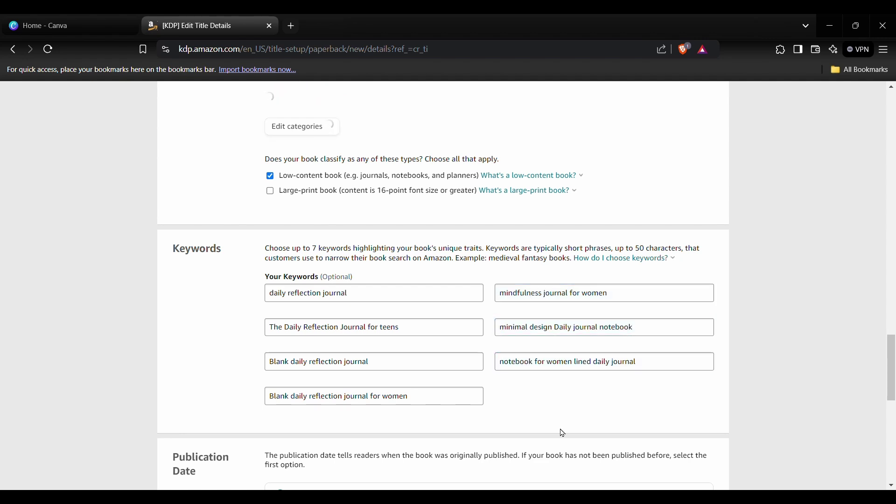
Keep the default publication date and immediate release options, and save the paperback details to continue to the content page
scroll(562, 432, down, 1)
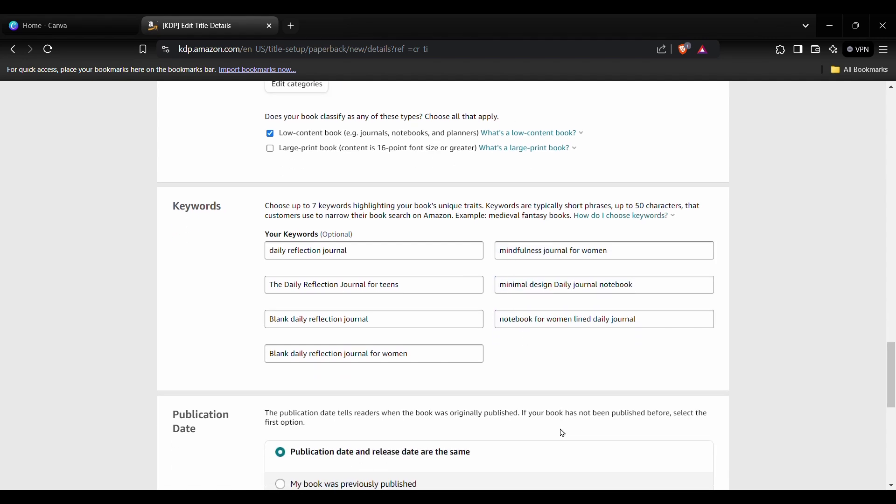
scroll(563, 433, down, 4)
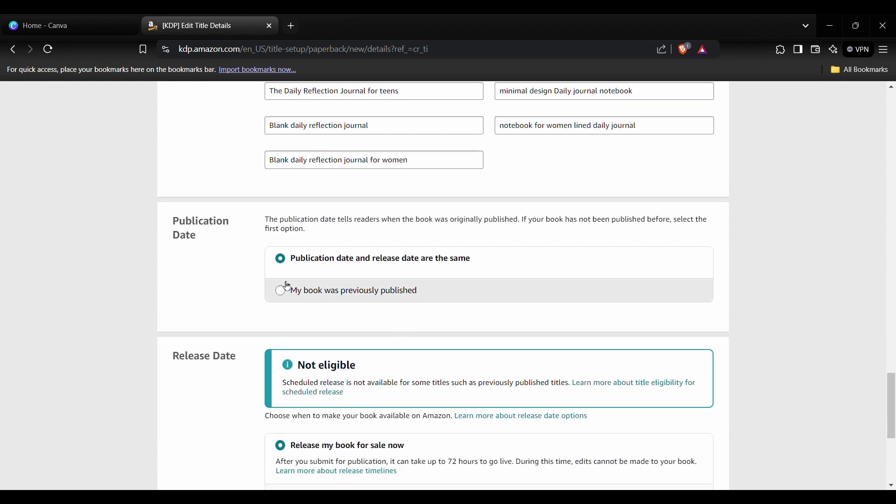
scroll(283, 288, down, 3)
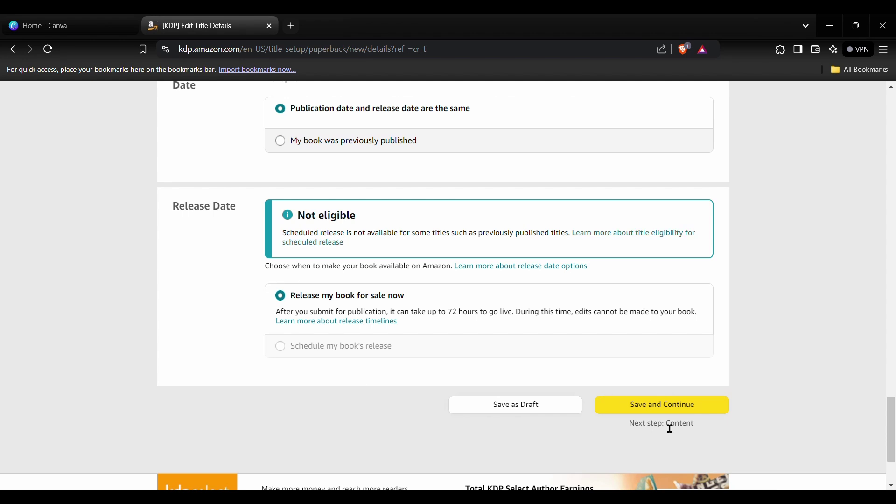
click(674, 409)
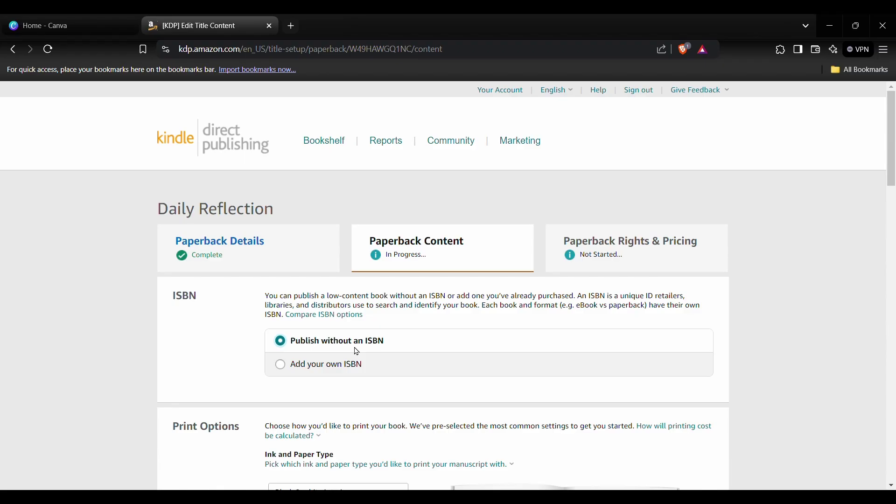
Try the cream paper, standard color and premium color interiors, and return to the black & white interior with white paper
scroll(248, 390, down, 4)
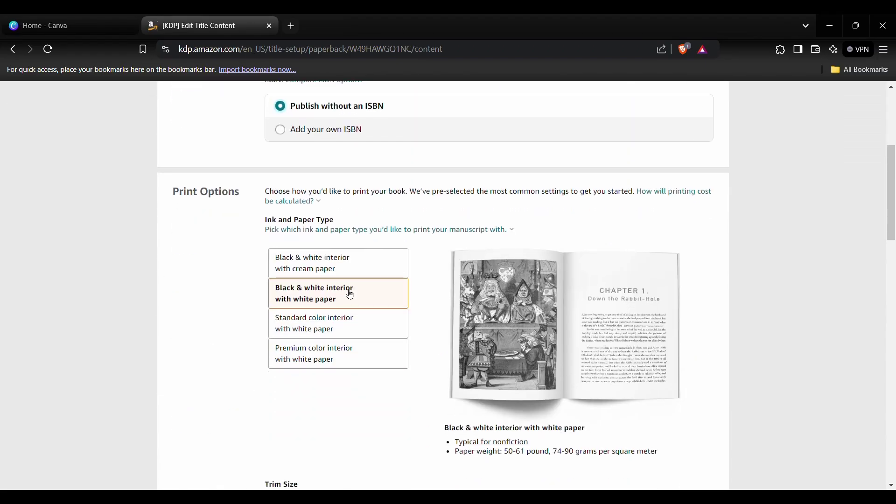
click(340, 260)
click(331, 327)
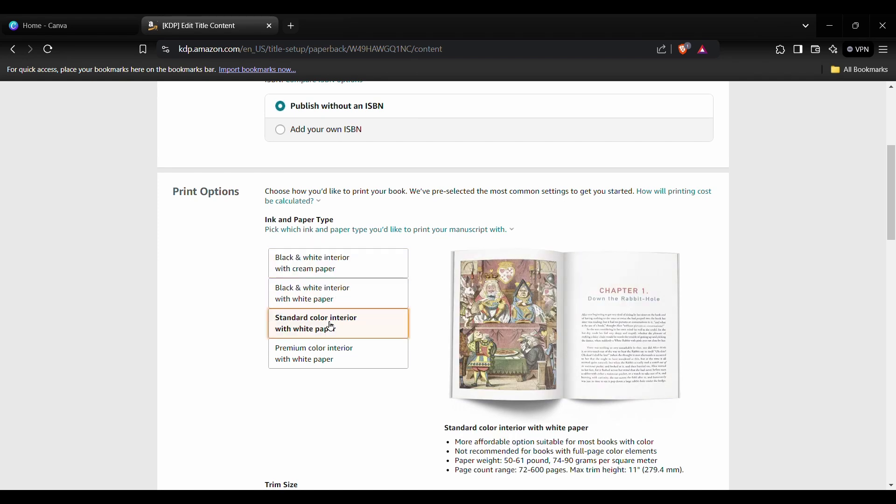
click(334, 353)
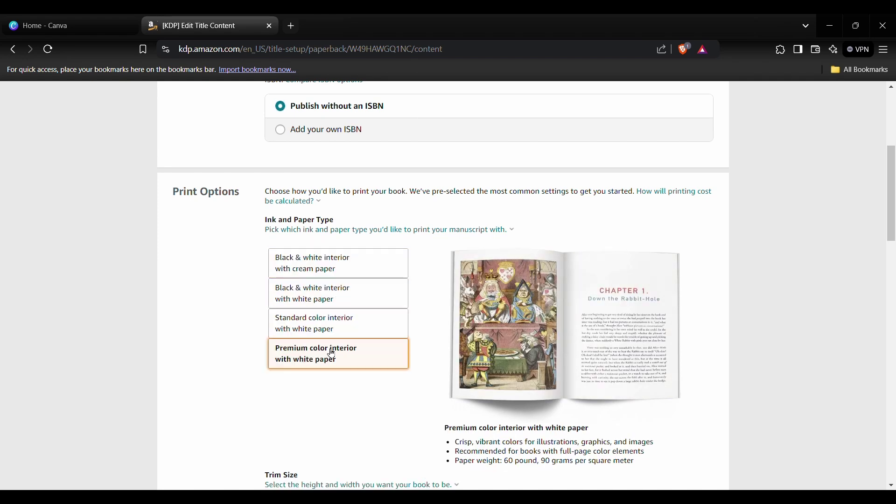
click(353, 300)
Set the bleed to Bleed (PDF only) and the paperback cover finish to Matte, keeping the 6 x 9 in trim size
scroll(431, 395, down, 2)
scroll(429, 401, down, 3)
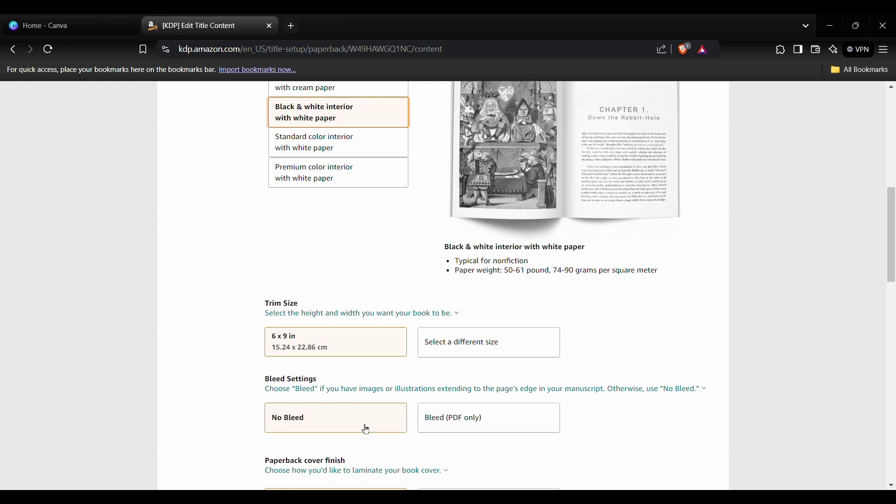
click(461, 422)
scroll(460, 423, down, 2)
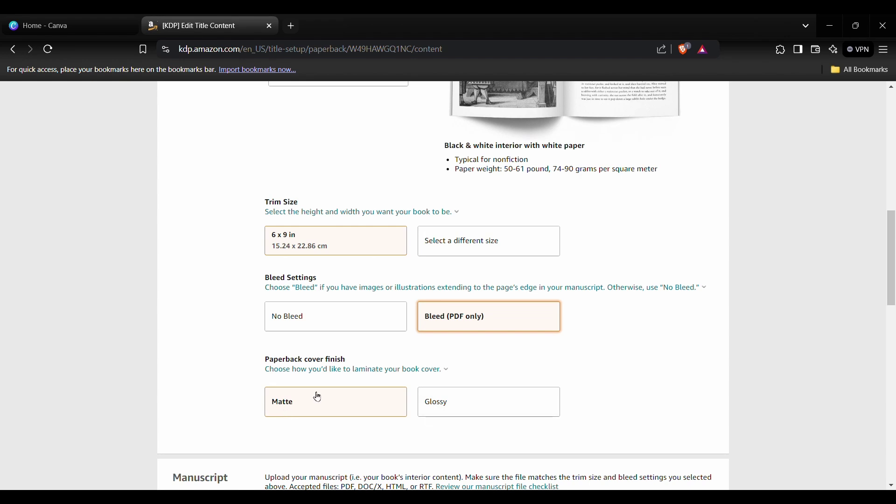
scroll(314, 396, down, 2)
click(311, 325)
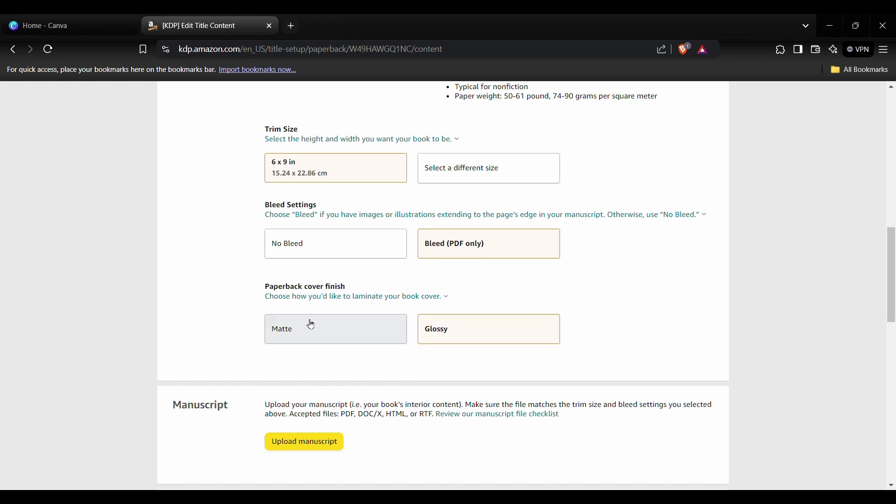
click(311, 325)
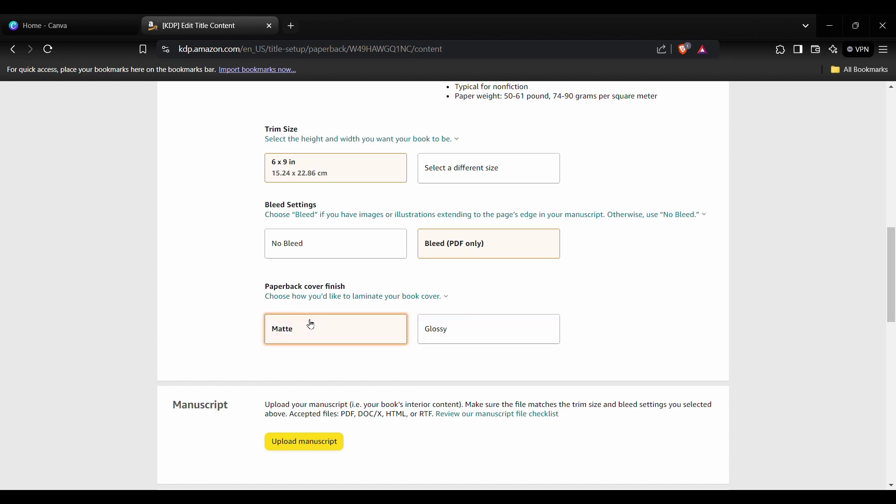
Upload "Daily Reflection Final Manuscript.pdf" as the manuscript and an existing print-ready PDF as the book cover
scroll(311, 325, down, 2)
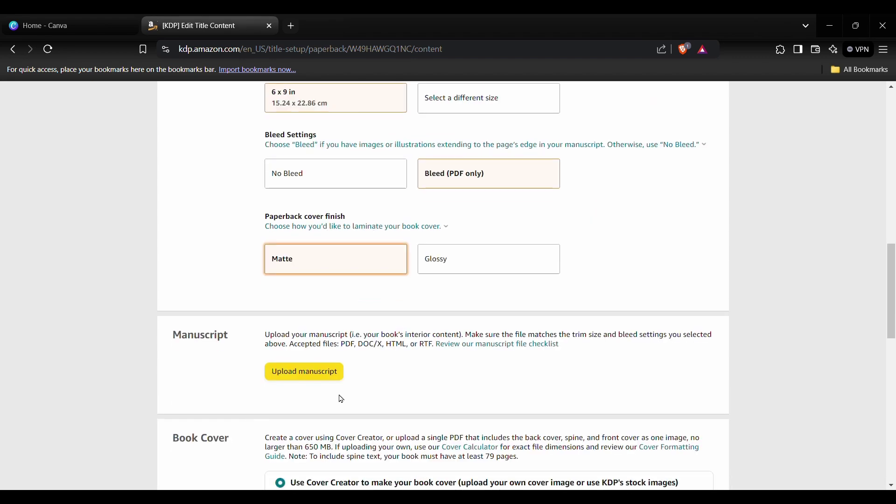
click(322, 347)
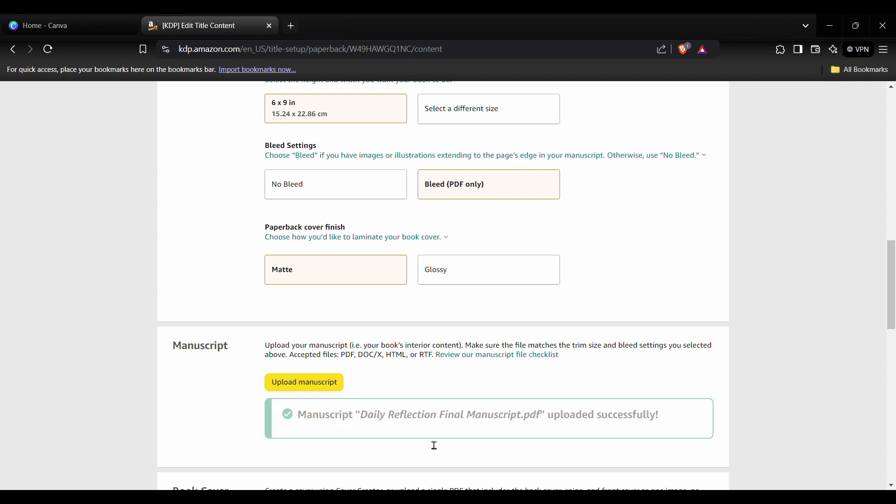
scroll(434, 446, down, 4)
scroll(434, 446, down, 2)
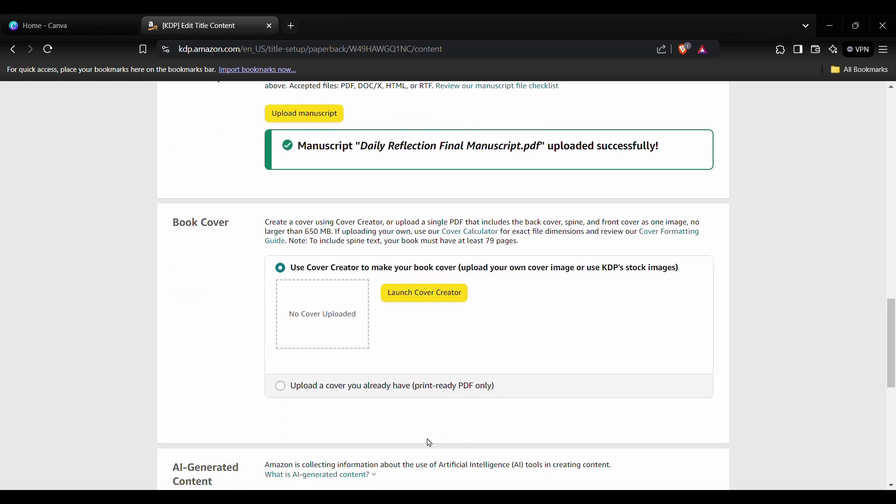
click(283, 393)
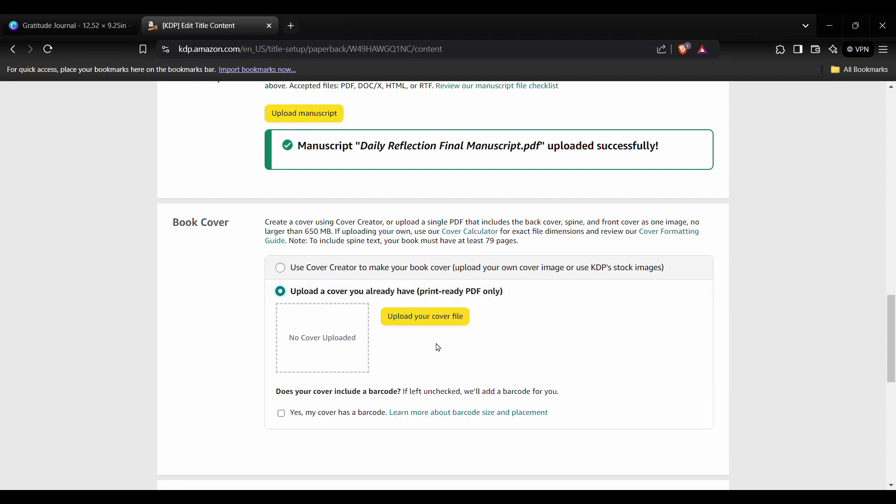
click(427, 322)
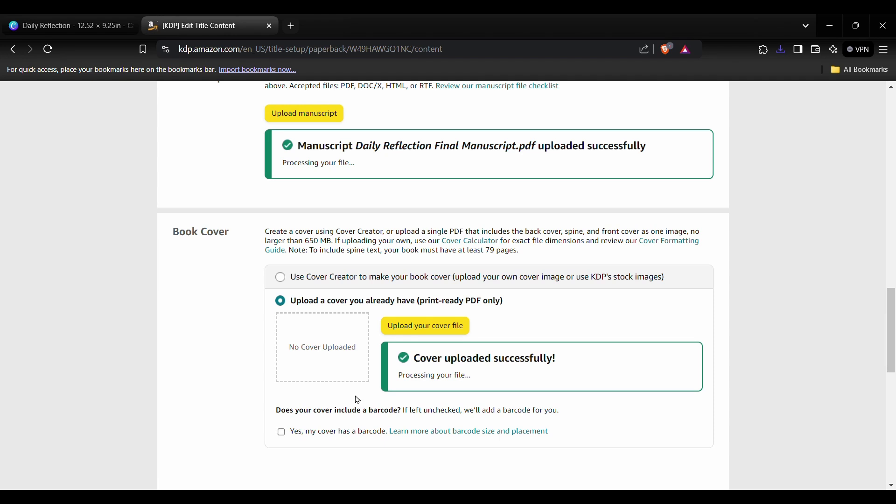
Answer No to the use of AI tools in the book, and launch the print preview of the files
scroll(360, 400, down, 4)
scroll(359, 400, down, 3)
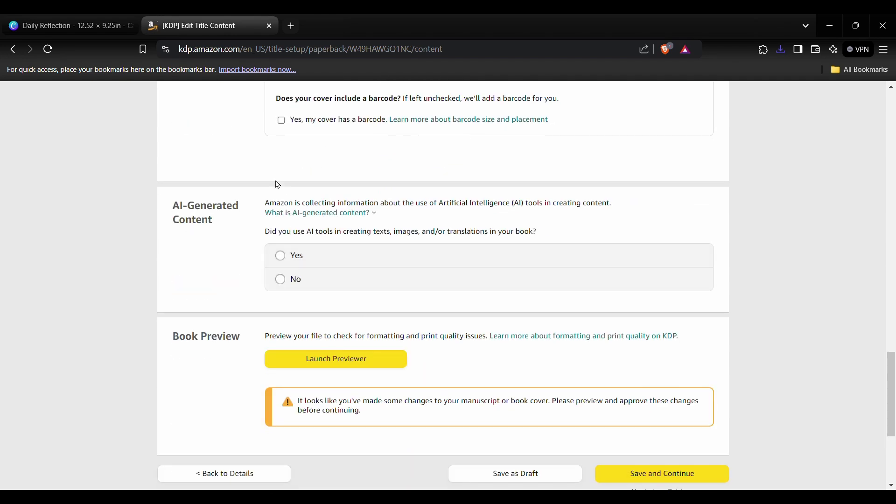
click(282, 285)
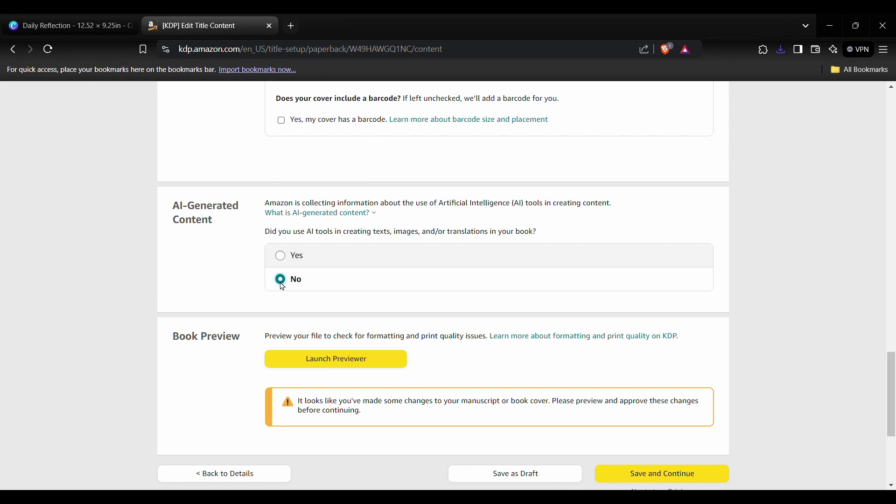
scroll(308, 308, down, 2)
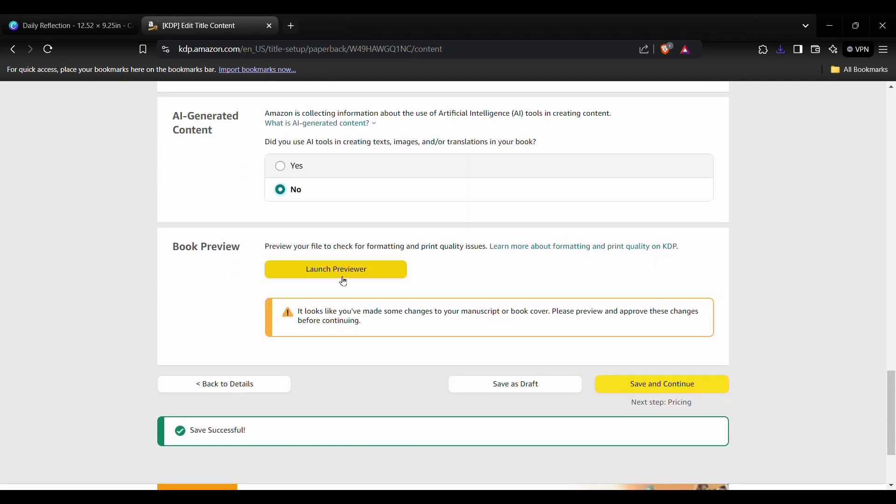
click(344, 279)
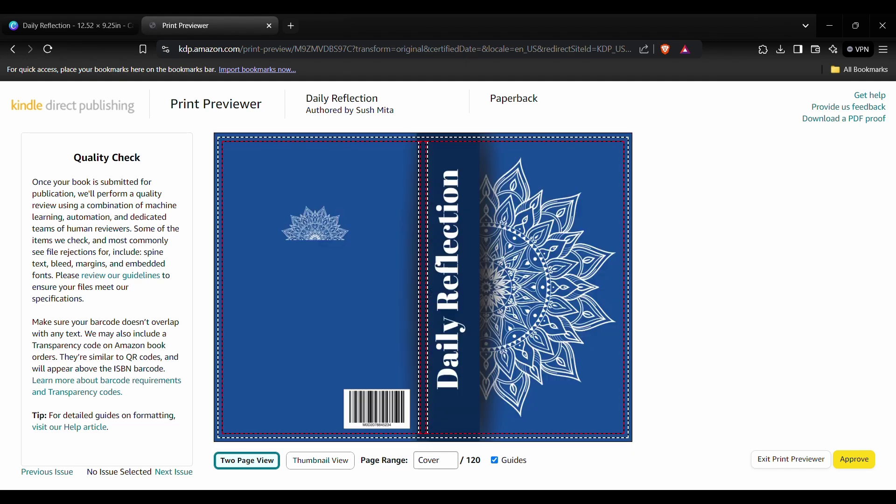
Page through the first interior spreads in the print preview and return to the cover
click(617, 273)
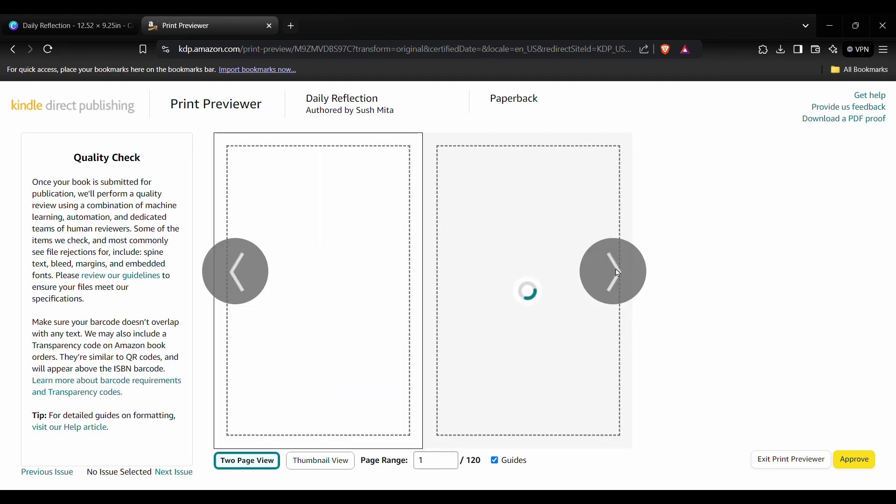
click(617, 276)
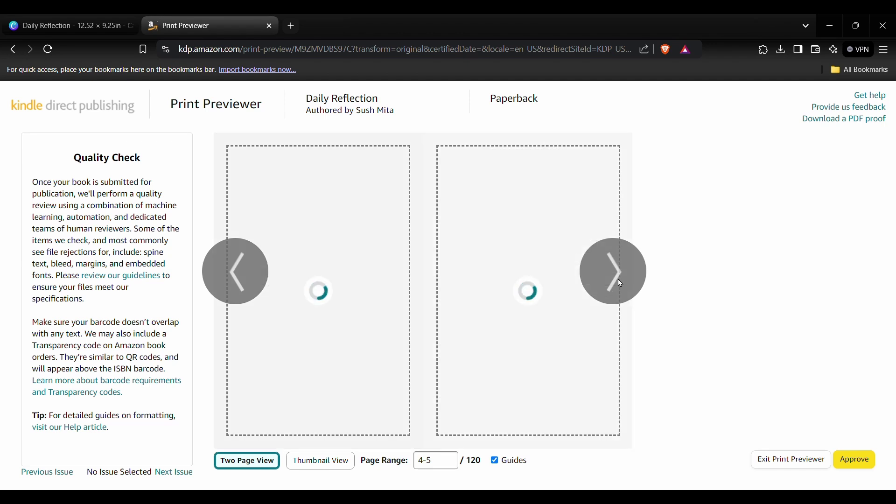
click(229, 263)
click(229, 264)
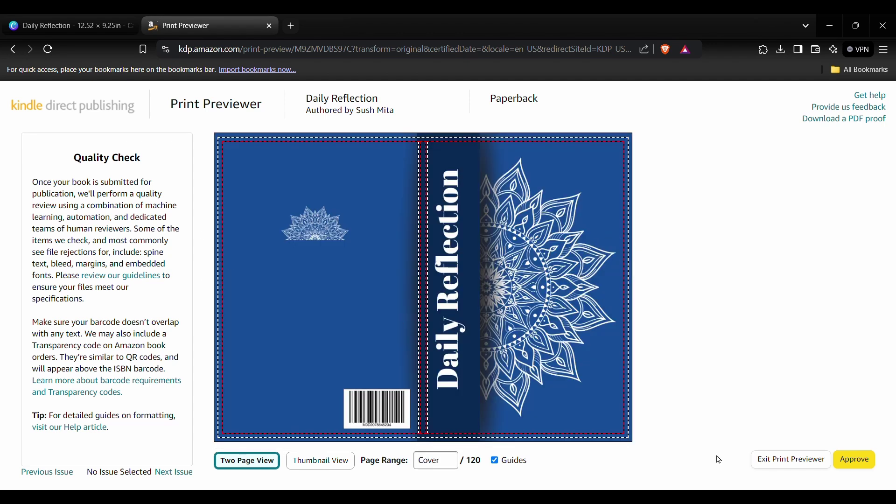
Approve the print preview of the book, and save the paperback content to continue to rights and pricing
click(868, 462)
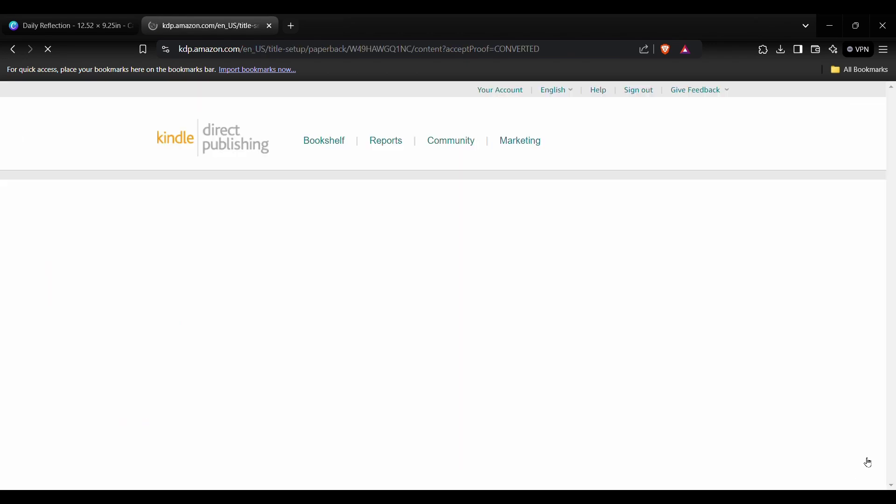
scroll(581, 461, down, 3)
scroll(582, 461, down, 20)
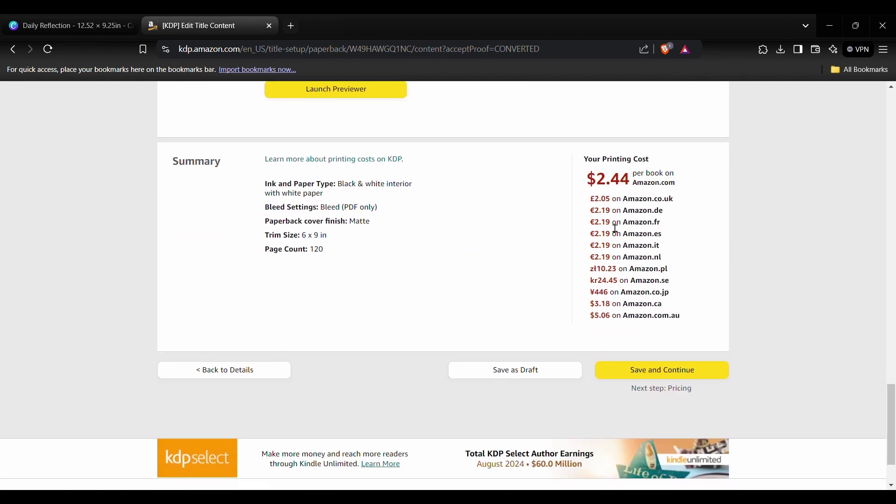
click(671, 370)
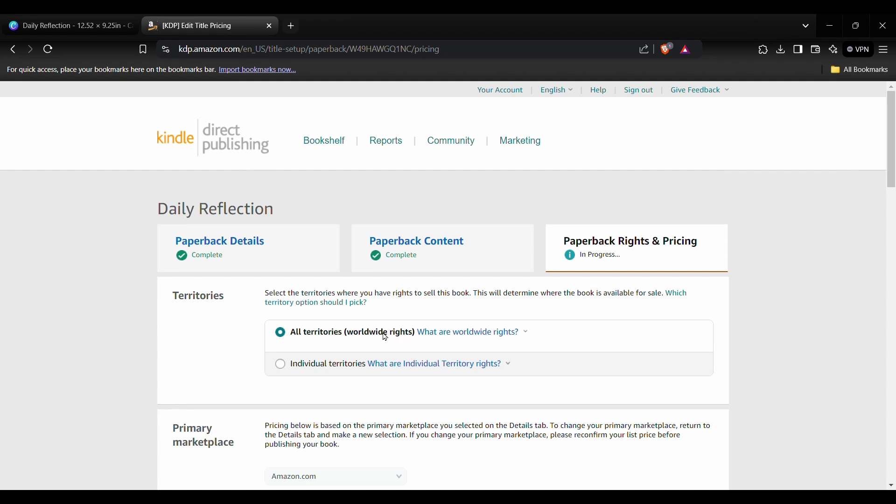
Try a list price of 5 USD for the Amazon.com marketplace to calculate the royalties
scroll(307, 335, down, 2)
scroll(306, 335, down, 4)
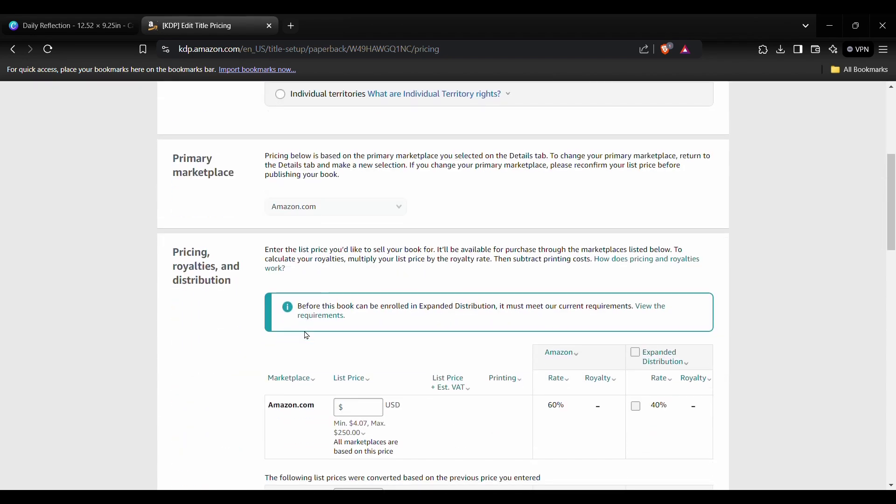
scroll(342, 380, down, 2)
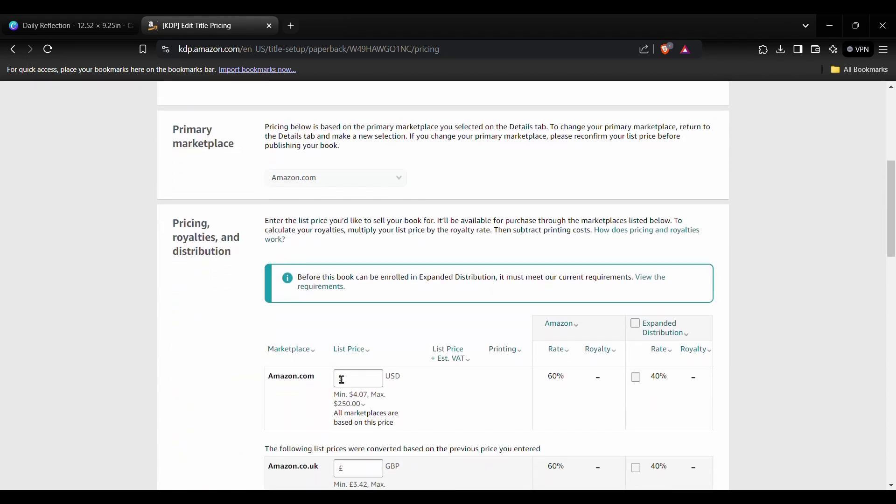
scroll(342, 381, down, 1)
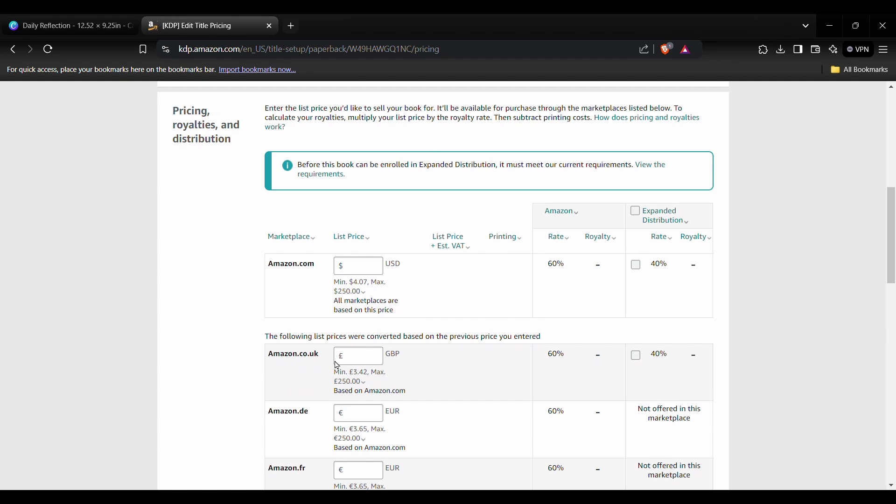
click(367, 269)
text(5)
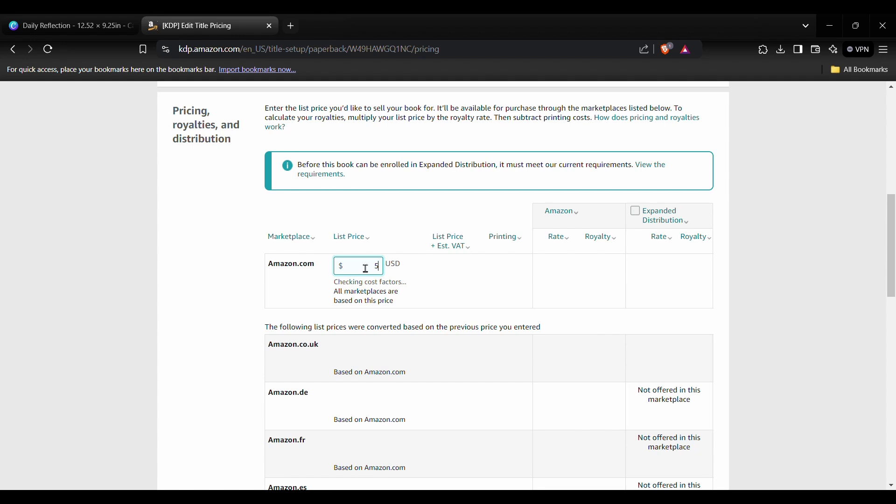
click(423, 211)
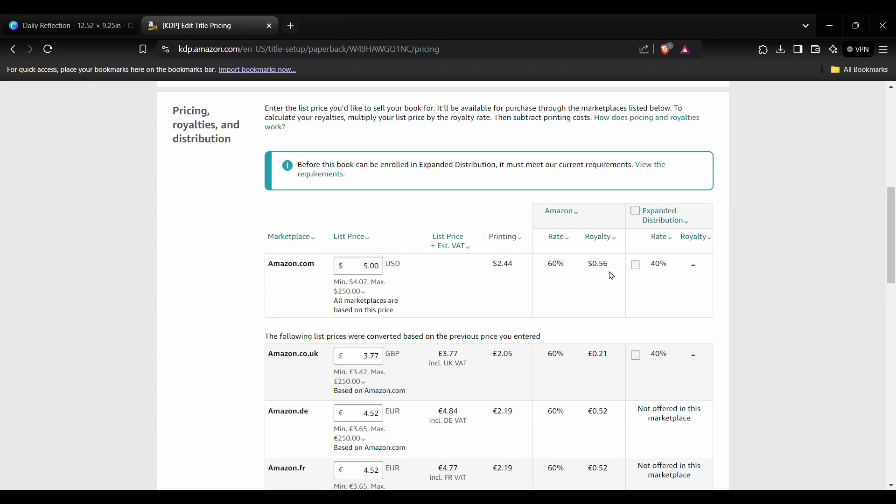
Set the paperback's Amazon.com list price to 6 USD
click(385, 274)
key(BackSpace)
key(BackSpace)
key(BackSpace)
key(BackSpace)
text(6)
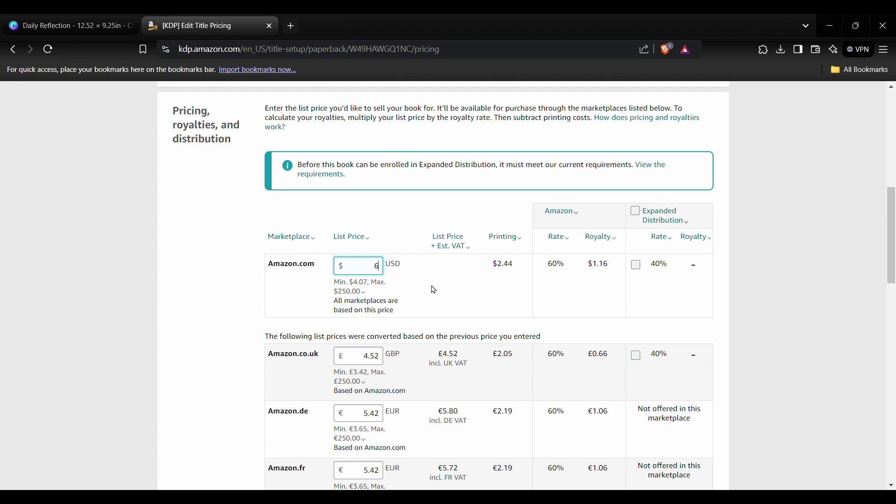
Review the converted marketplace prices and publish the paperback without requesting a proof
scroll(416, 301, down, 3)
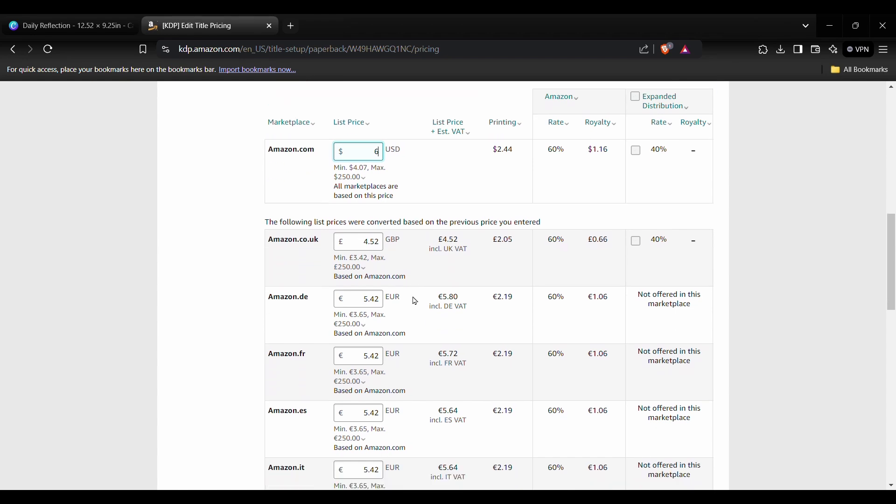
scroll(415, 301, down, 15)
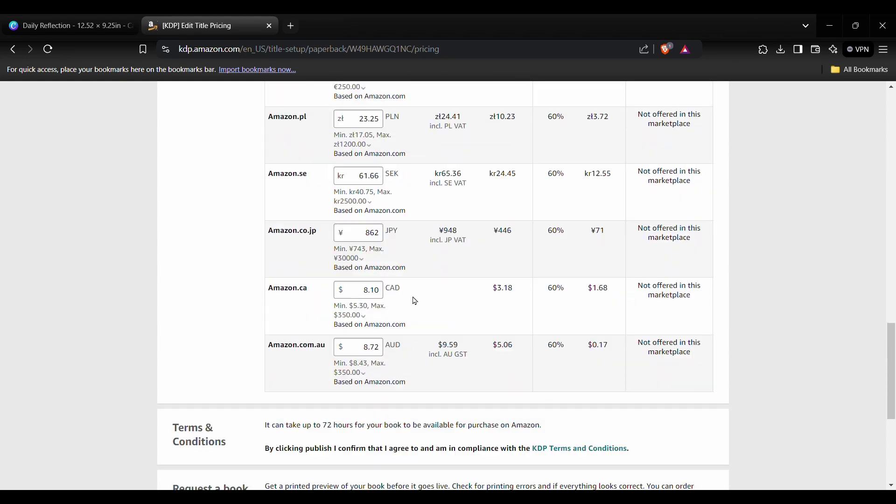
scroll(414, 301, down, 1)
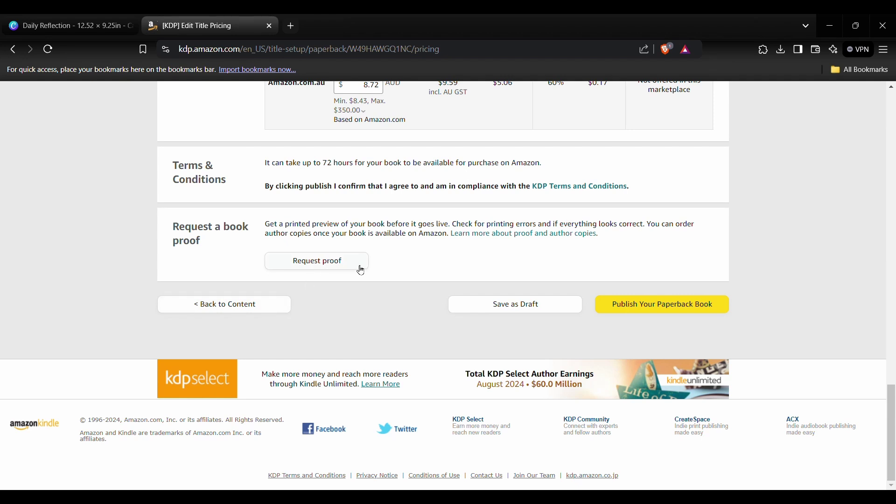
click(666, 314)
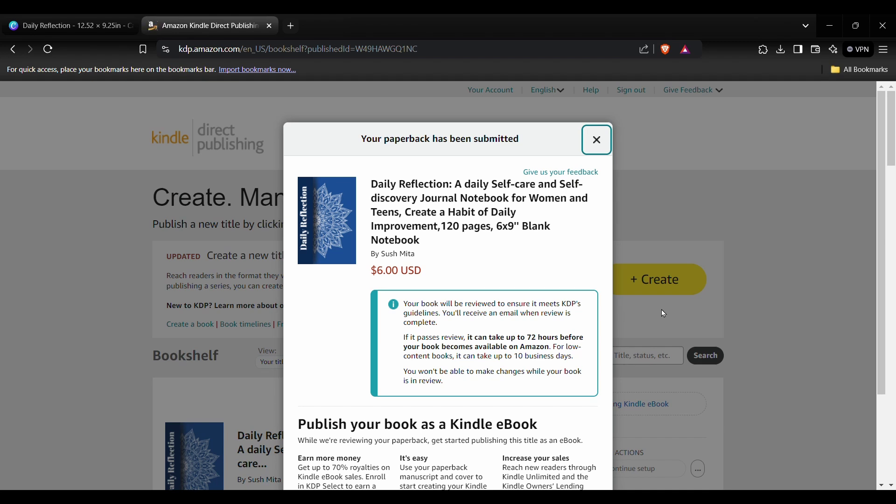
Dismiss the submission confirmation without starting an eBook, and check the Daily Reflection paperback's entry on the Bookshelf
scroll(661, 311, down, 3)
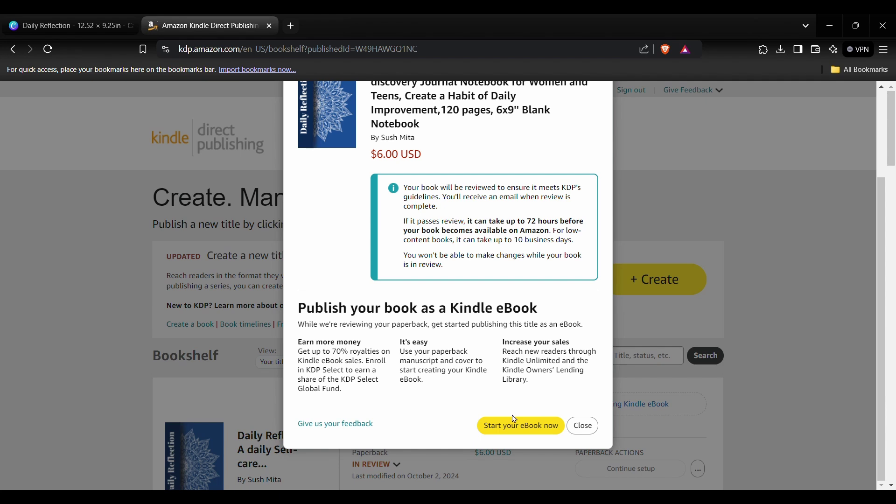
click(583, 425)
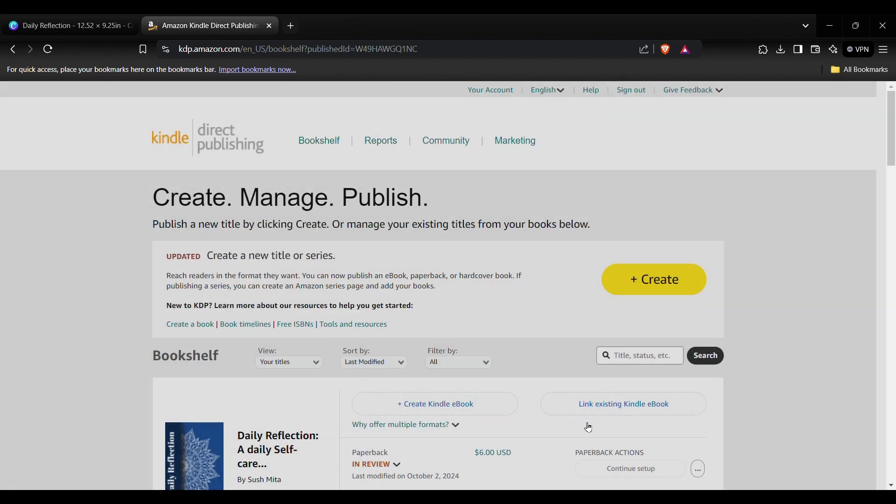
scroll(531, 440, down, 1)
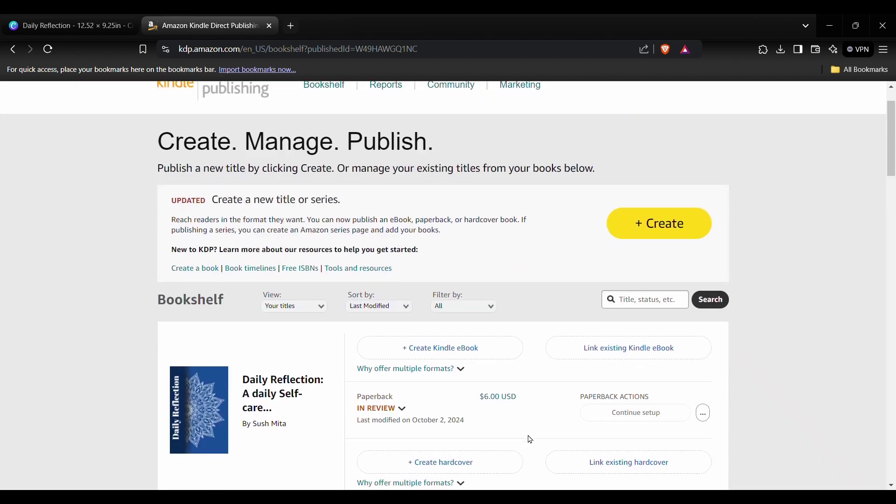
scroll(531, 440, down, 1)
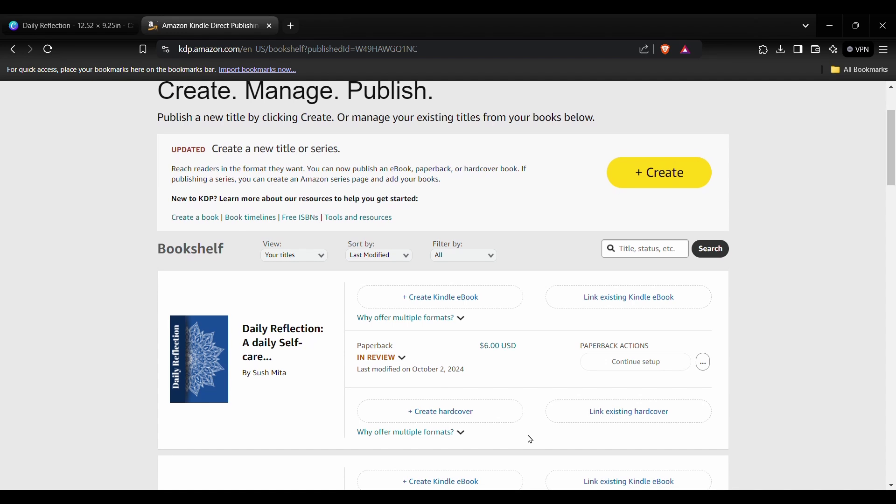
scroll(530, 440, up, 2)
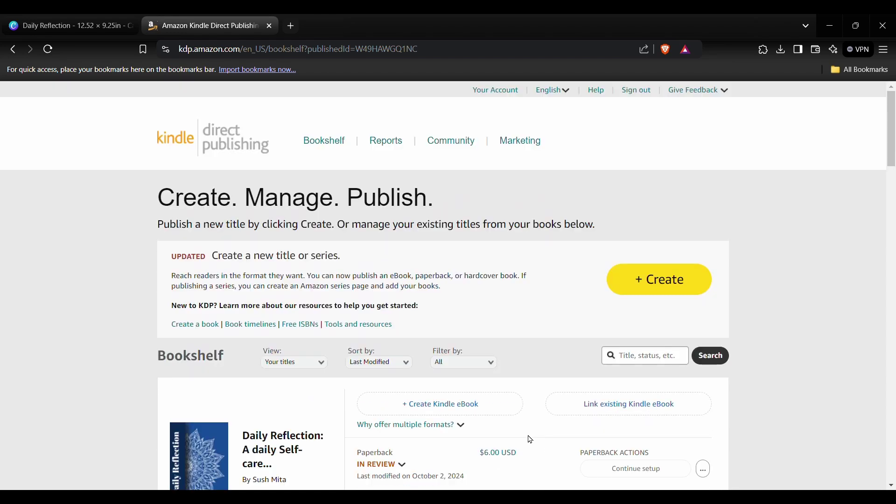
scroll(531, 440, down, 3)
scroll(531, 440, up, 1)
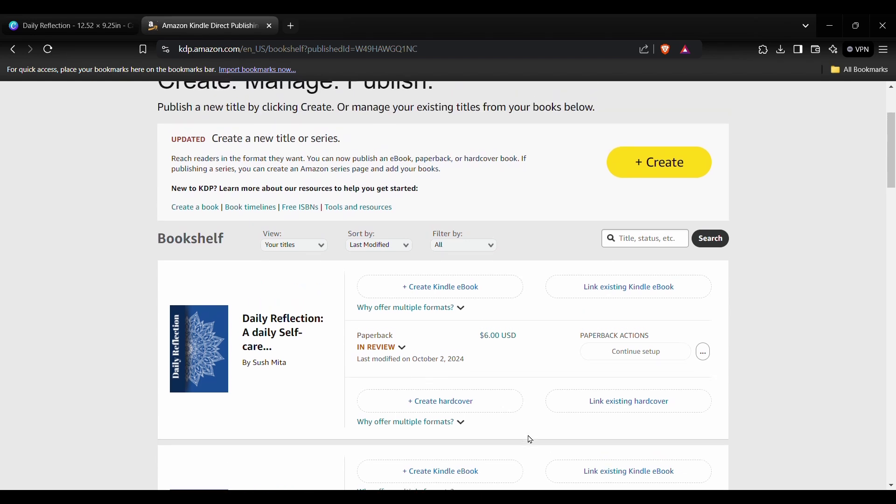